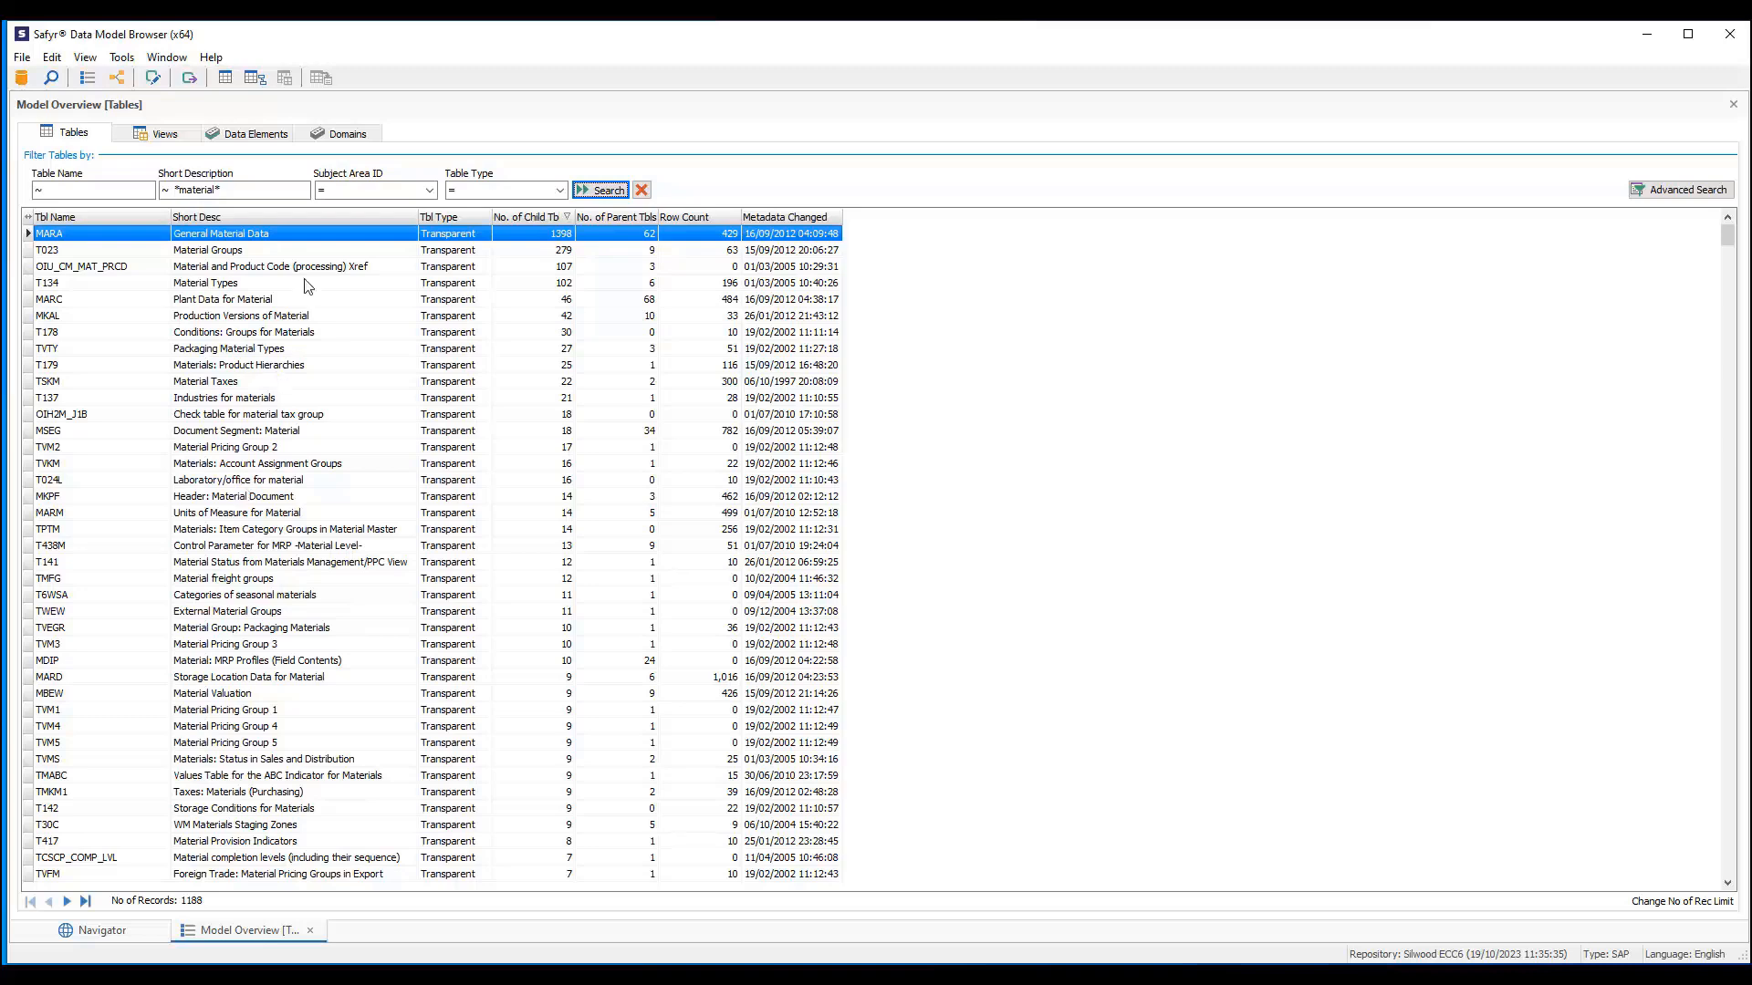
- Open the MARA table's field details, review descriptions of fields such as MTART, AESZN and EKWSL, and close it
double_click(125, 234)
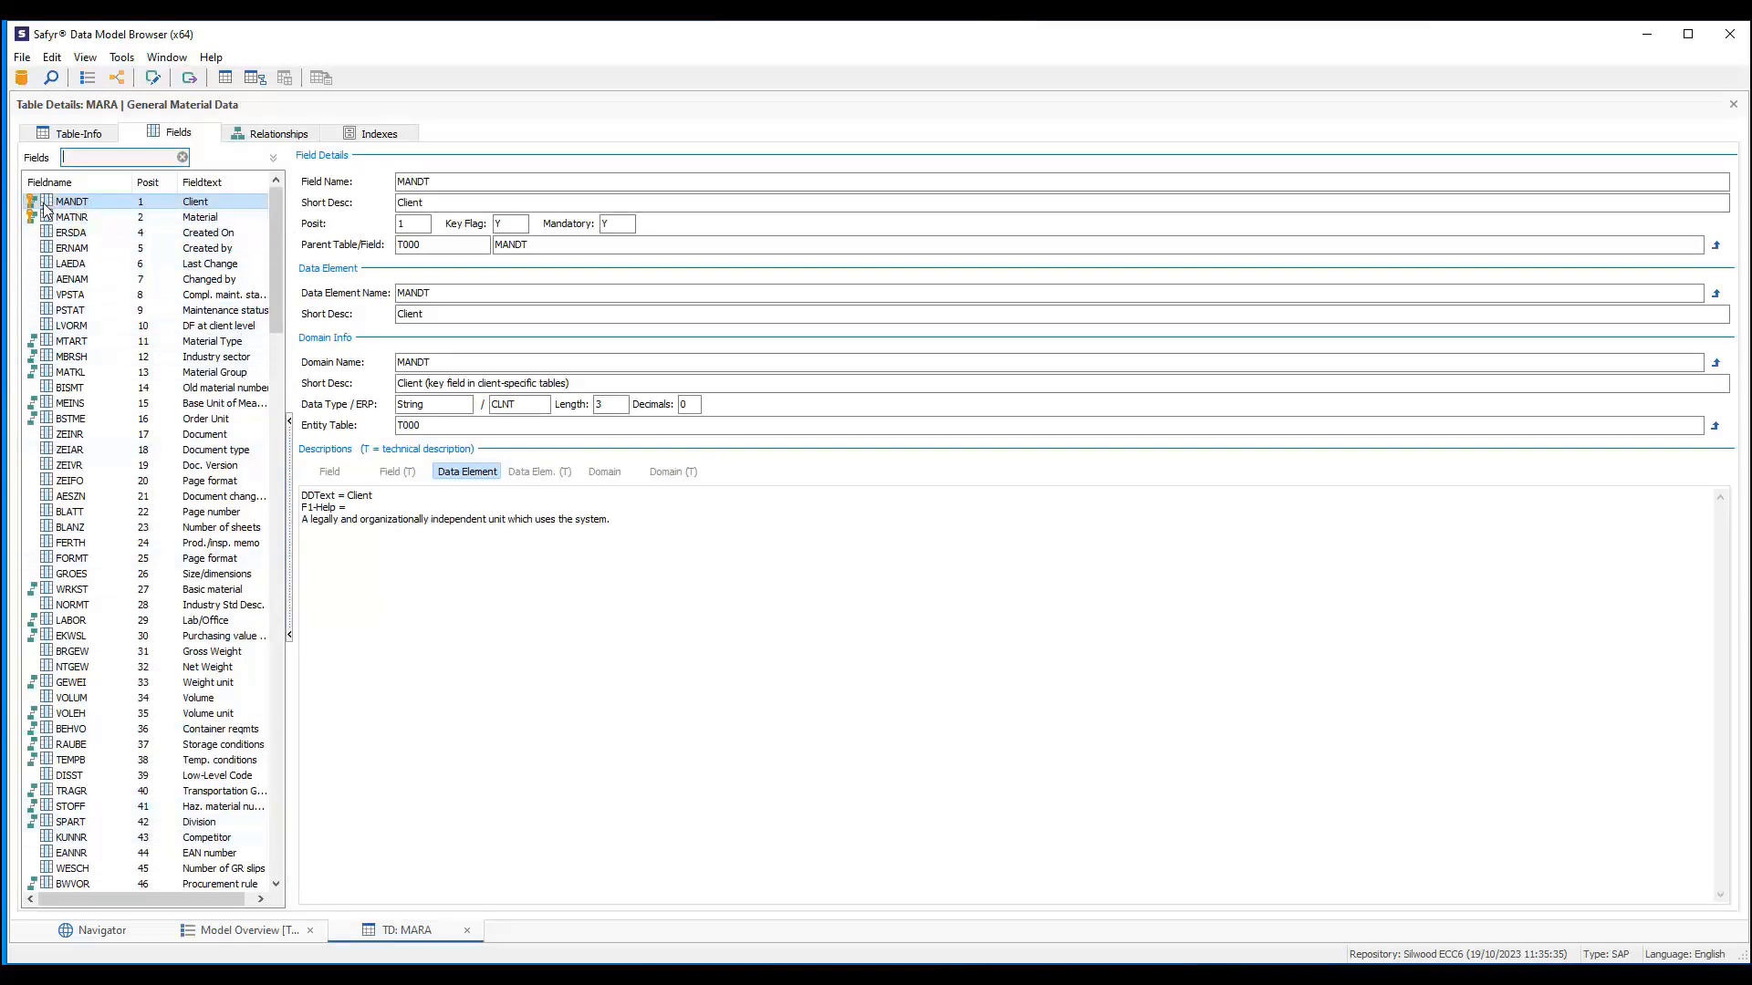
click(68, 343)
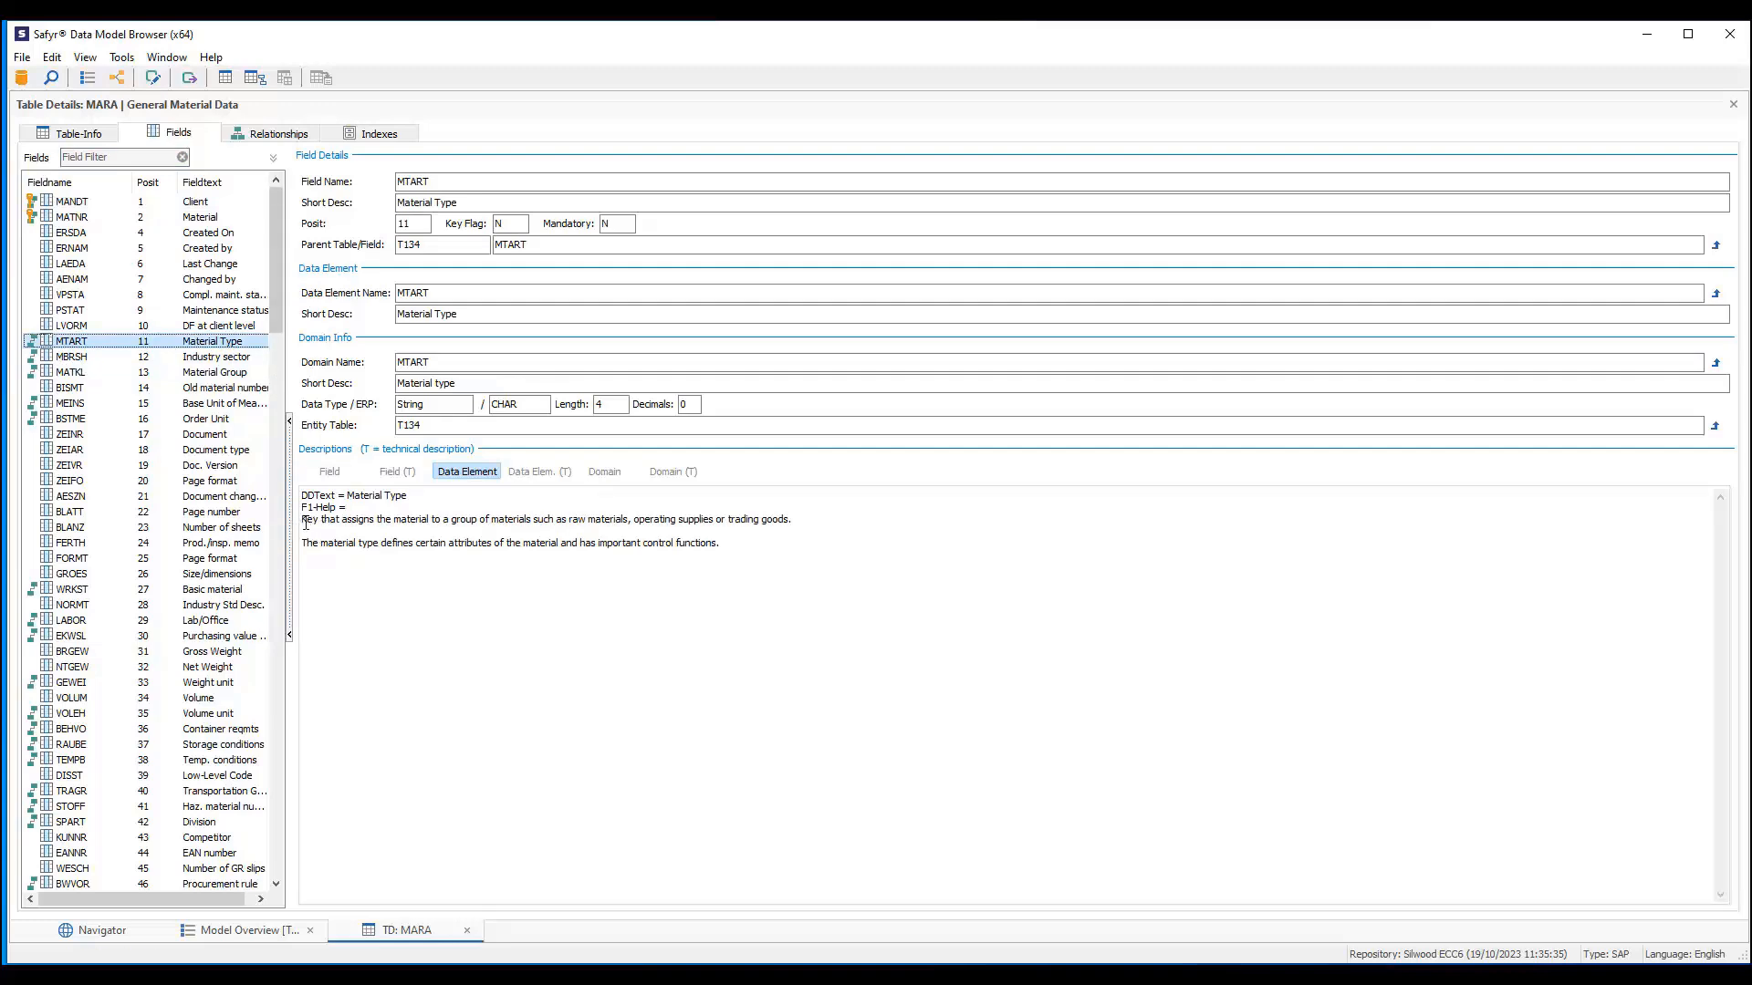
click(68, 497)
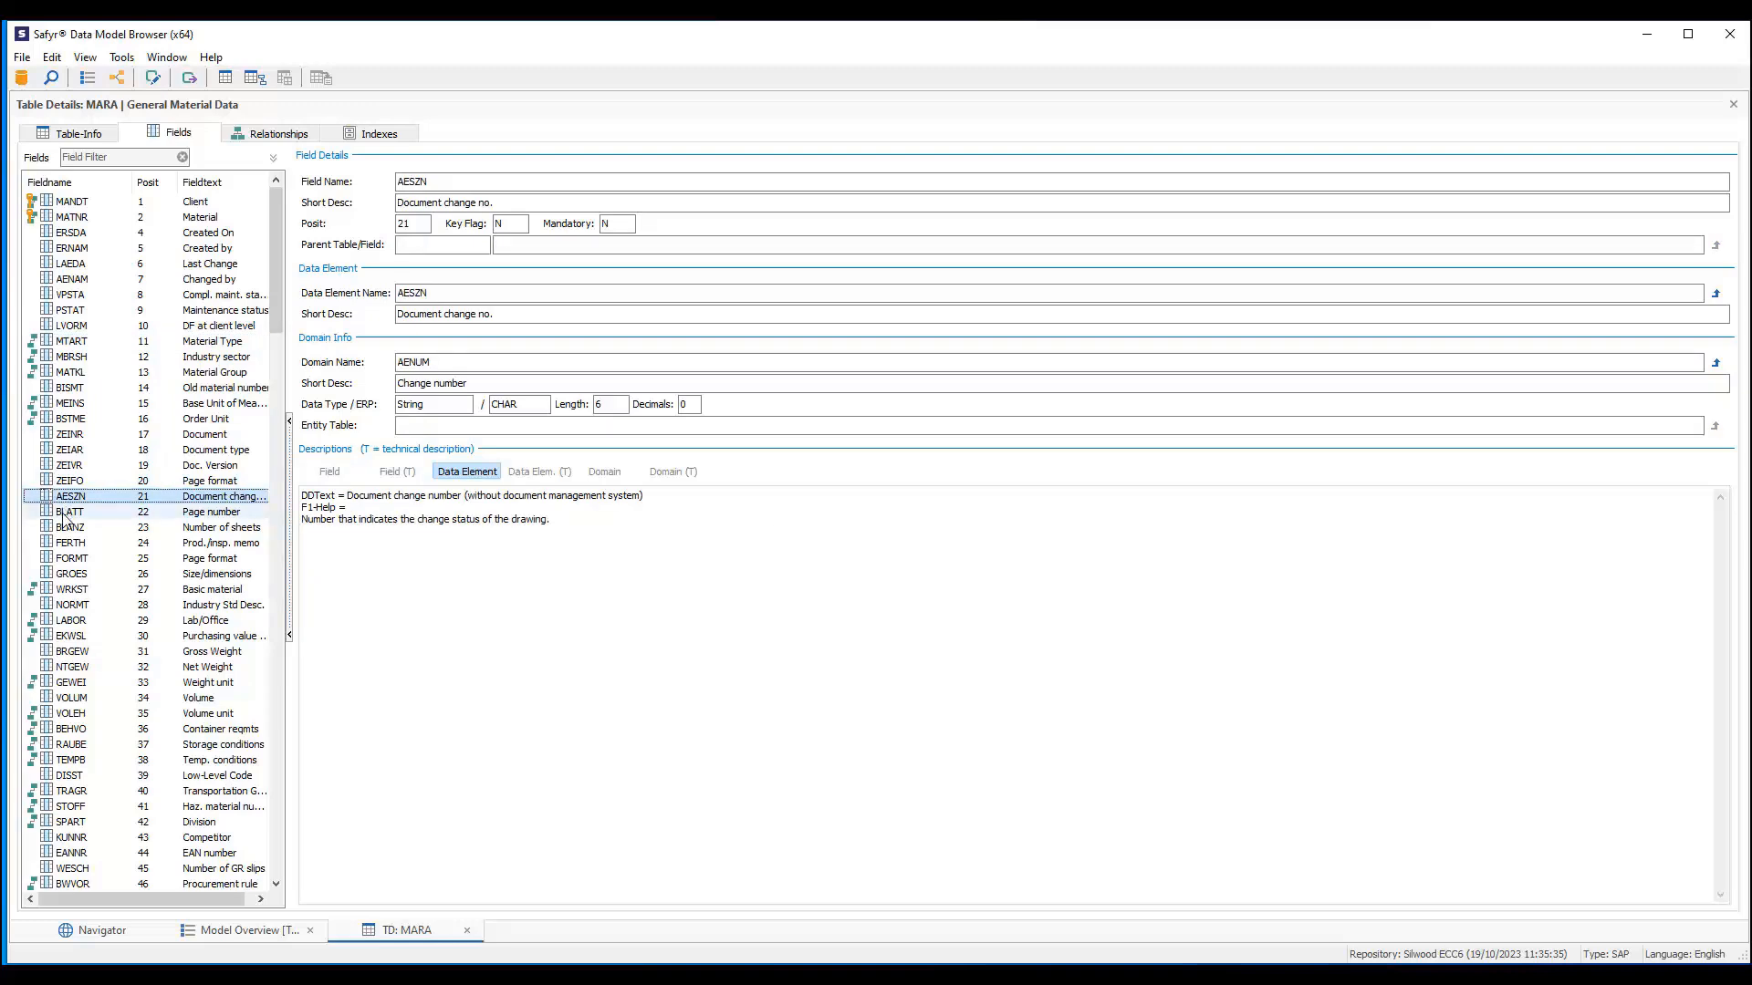
click(68, 546)
click(84, 638)
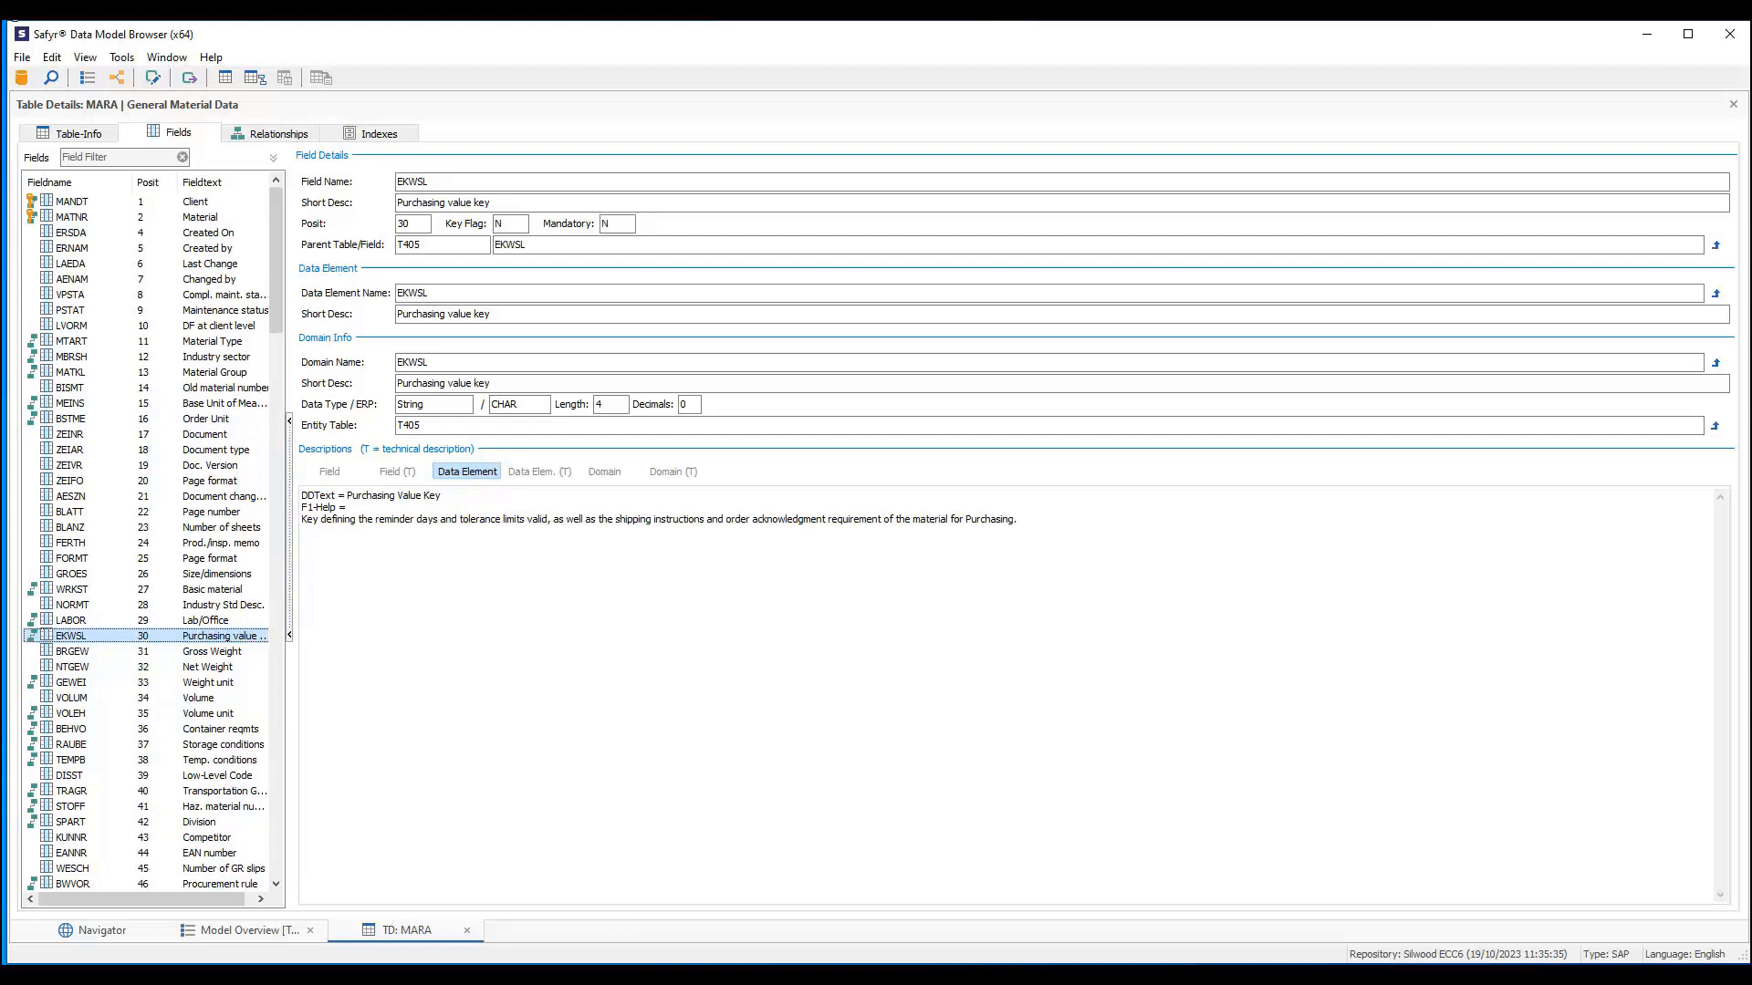
click(1733, 104)
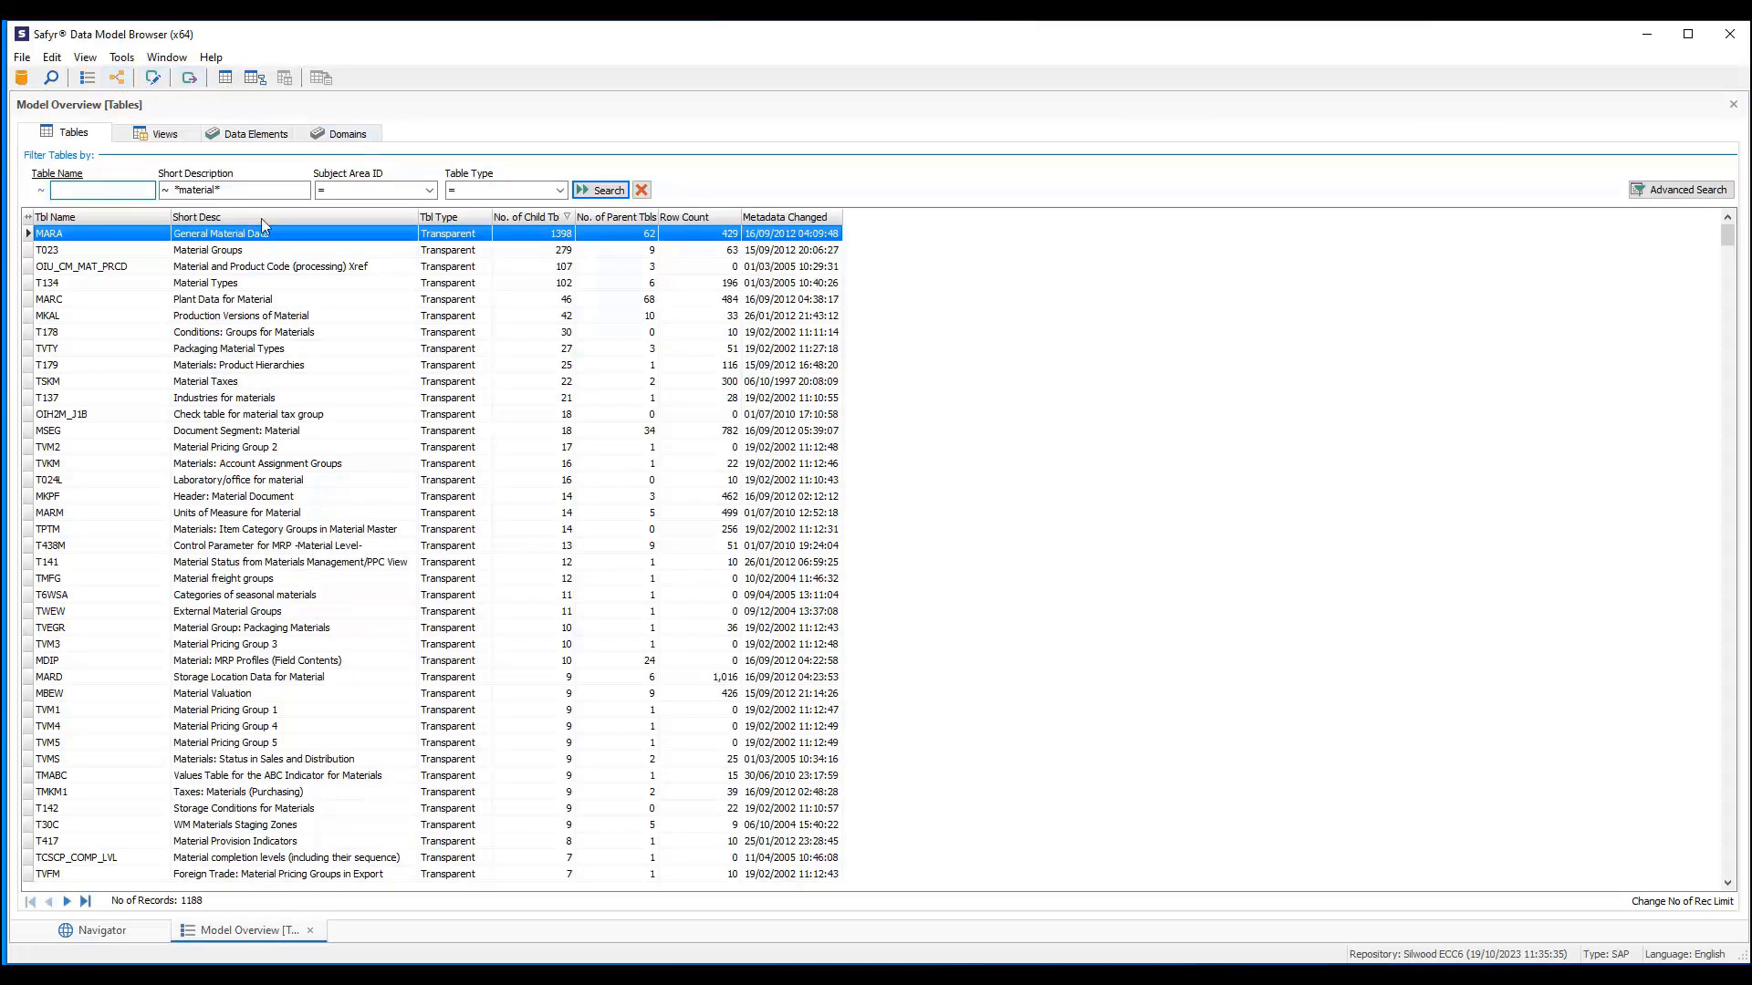
- Display the parent and child table relationships for MARA, then close that panel
right_click(247, 243)
click(299, 267)
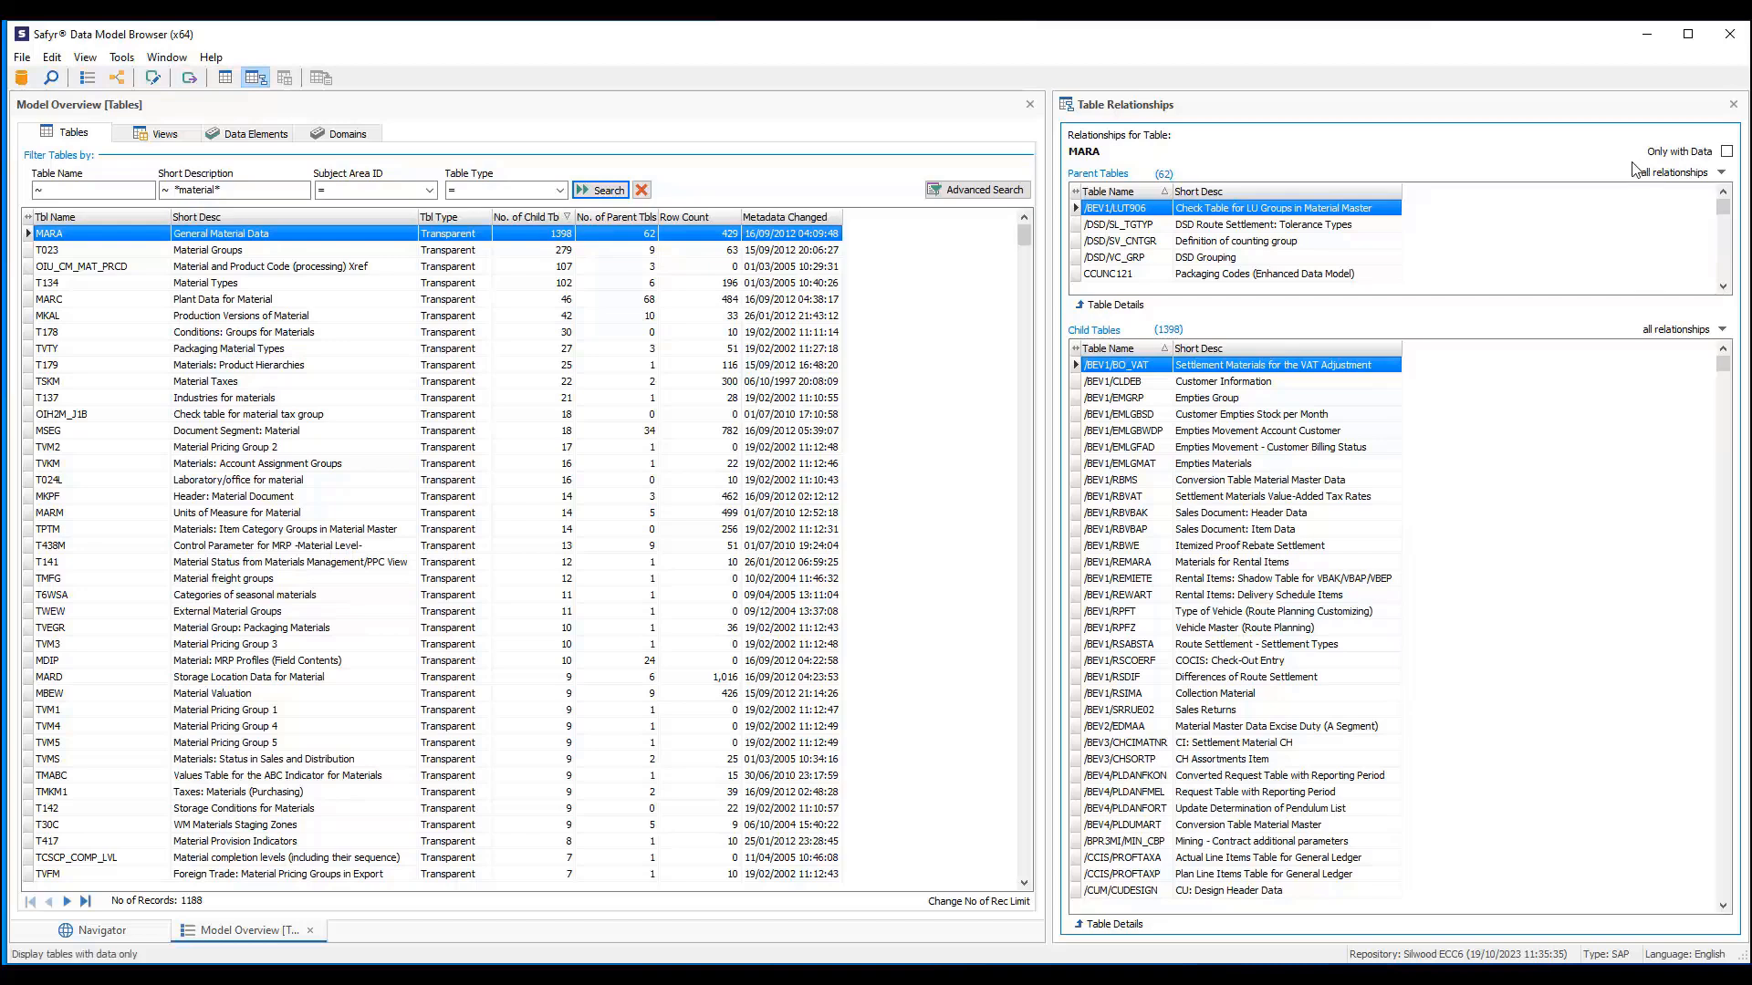
click(1733, 104)
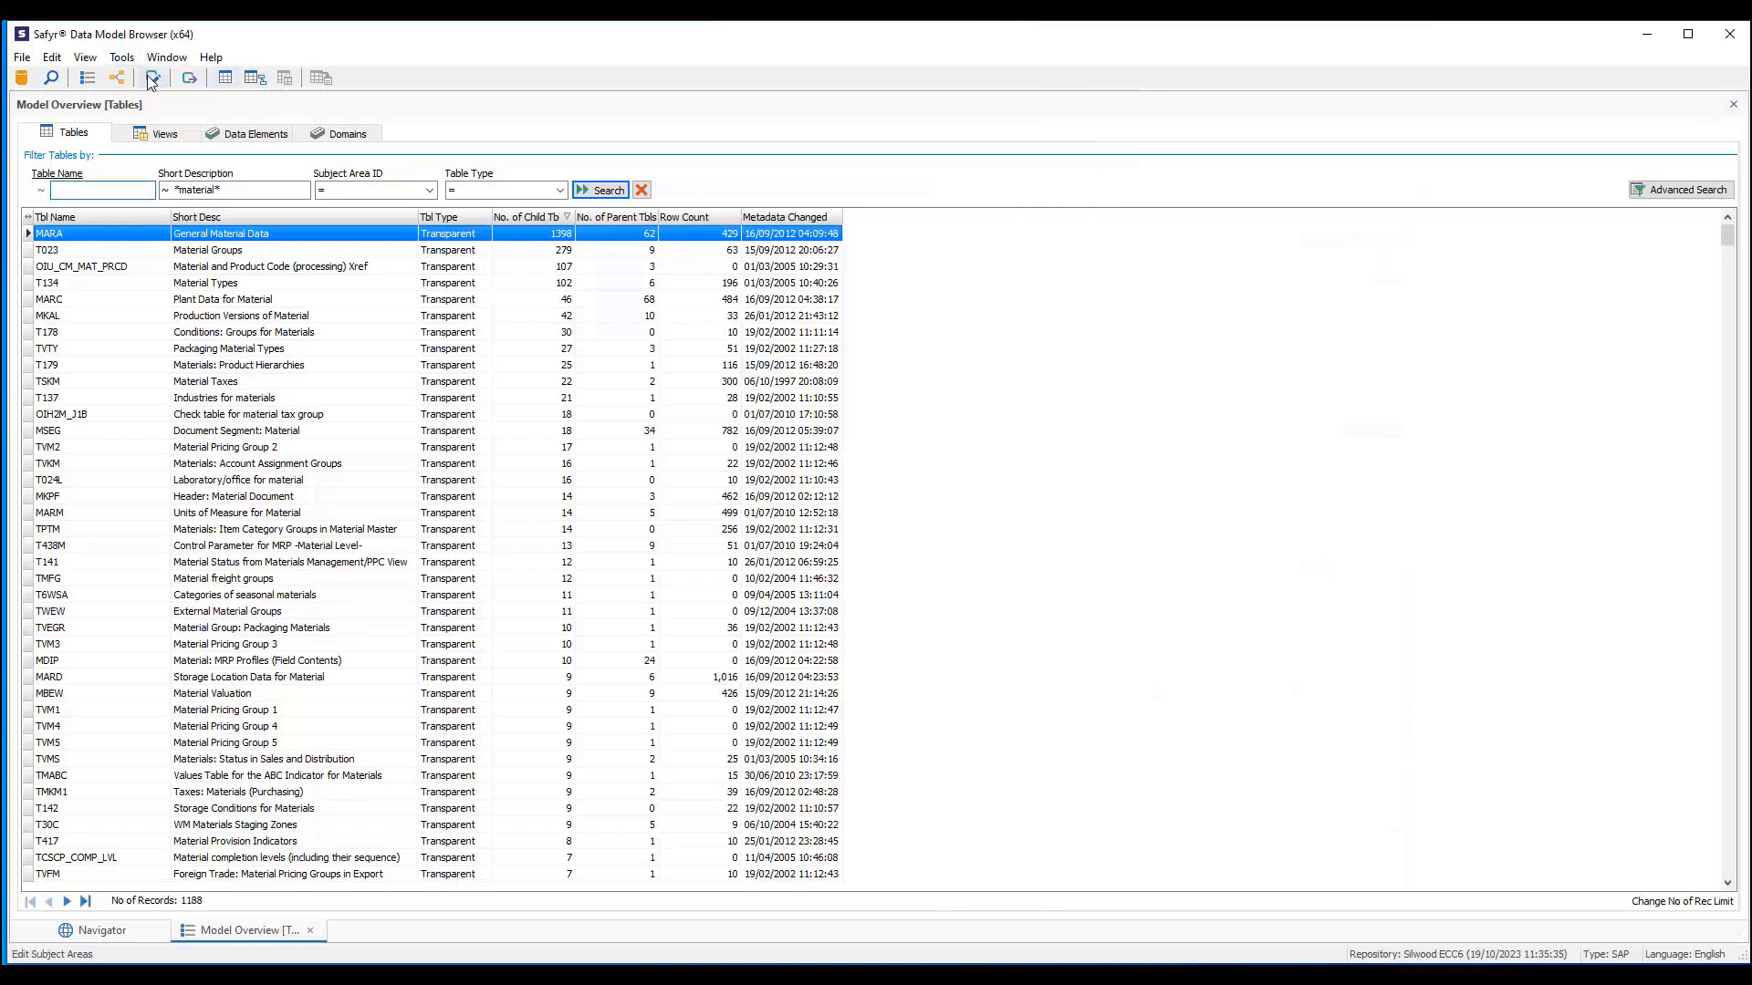
- Open the subject area editor, filter subject areas by name 'material', and select the Material subject area
click(155, 84)
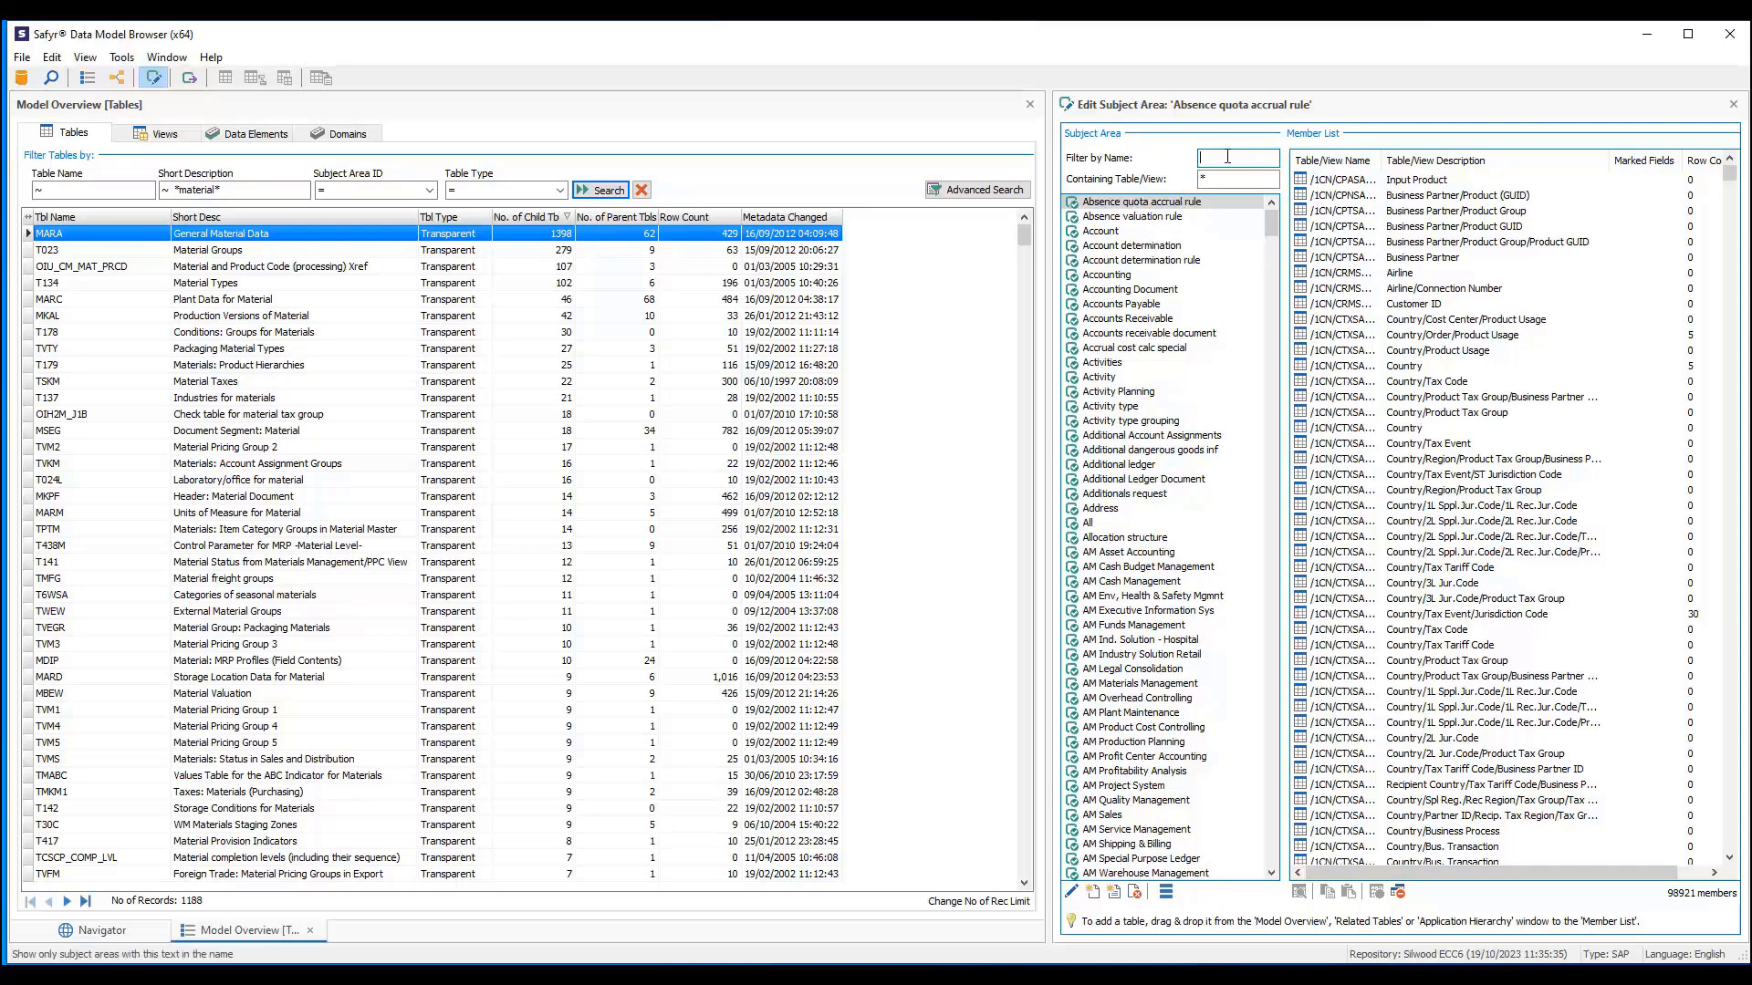
text(material)
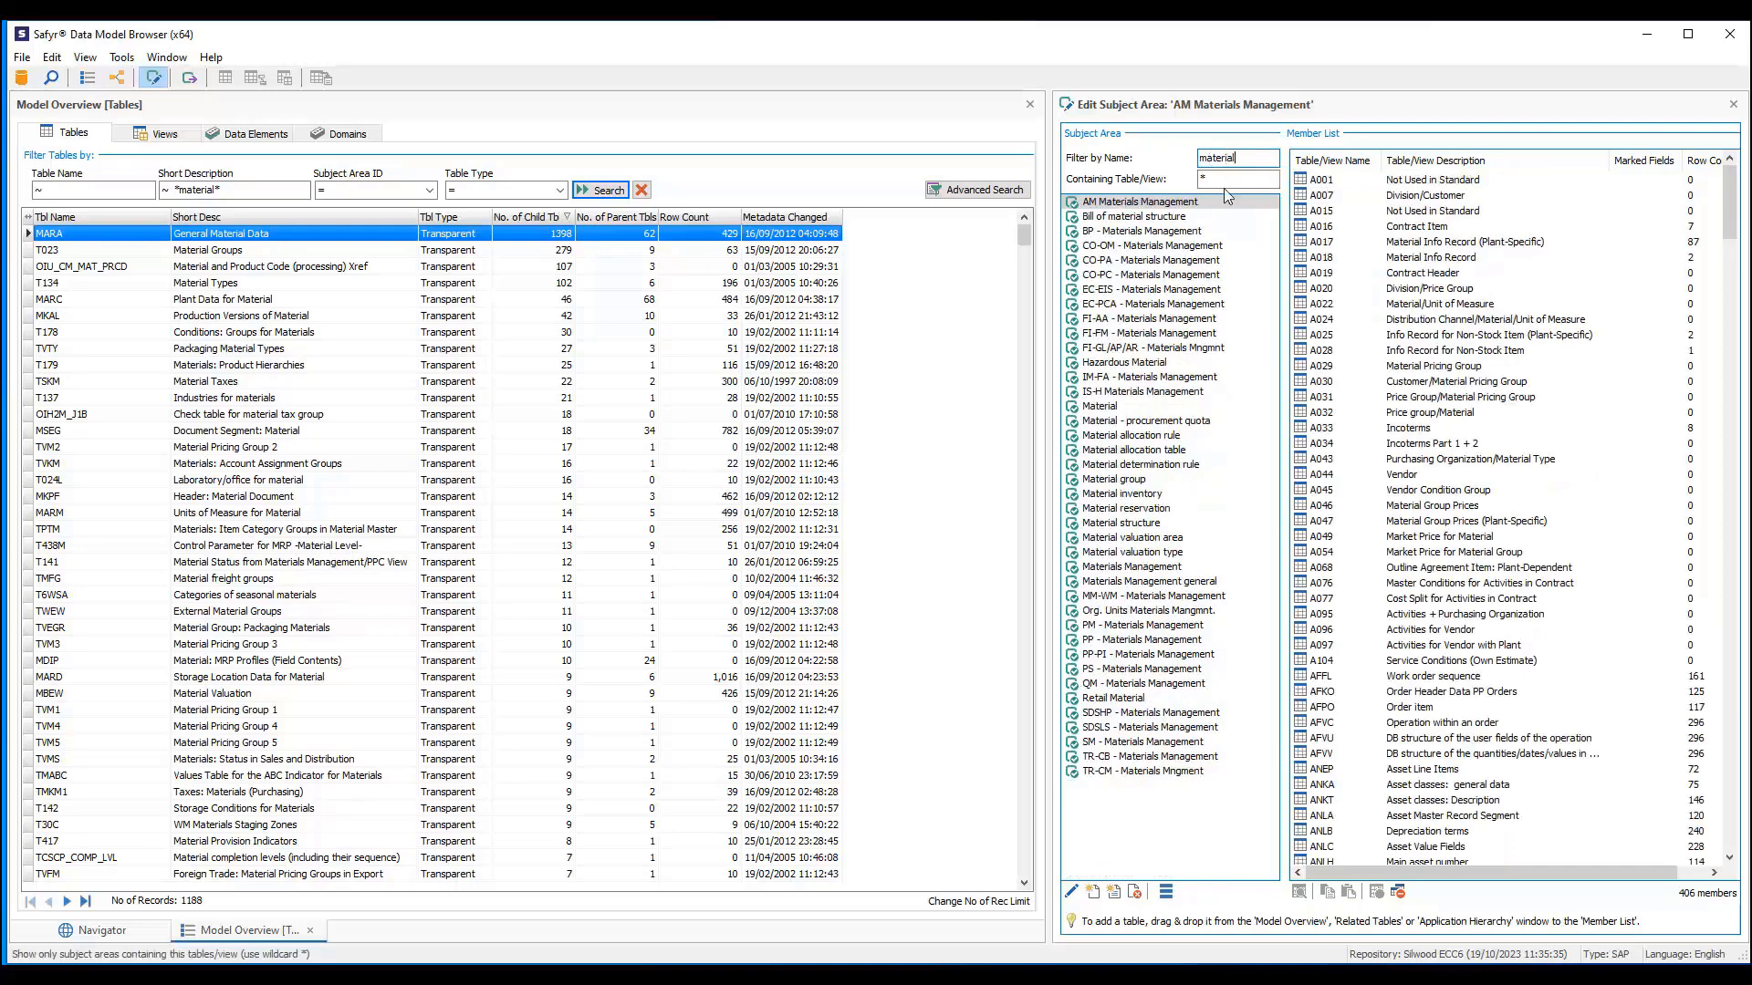
click(1100, 407)
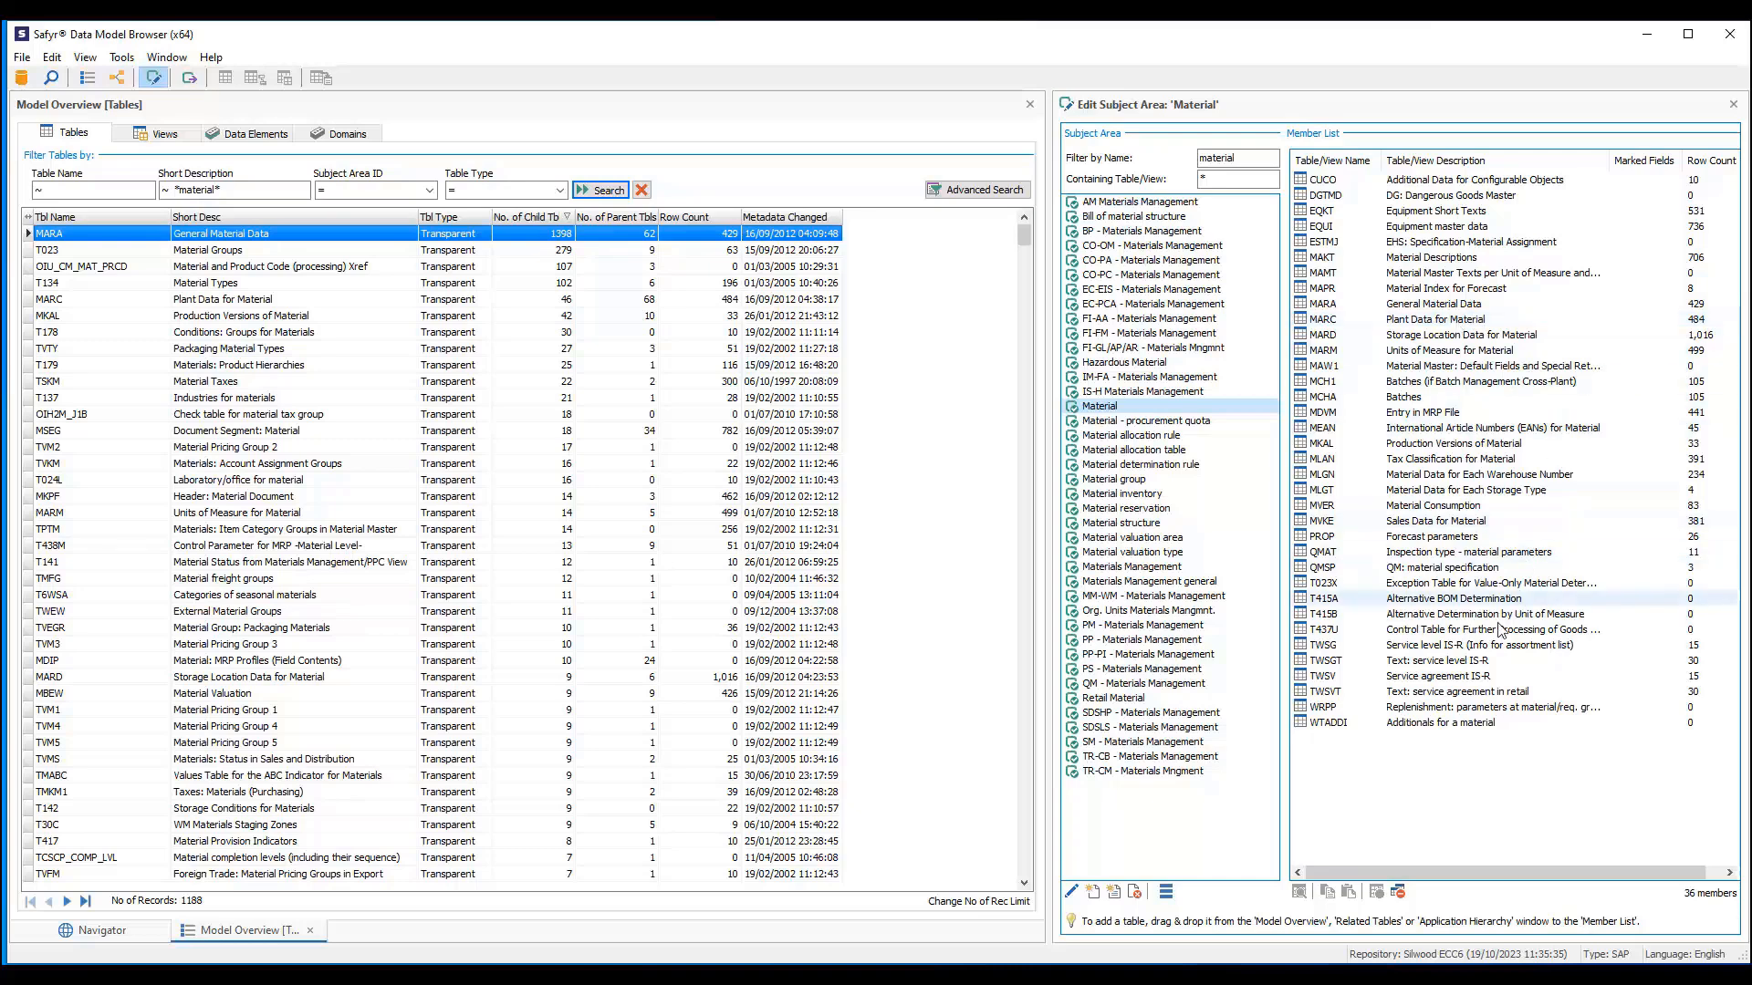
- Export the selected Material subject area to an ER/Studio file C:\temp\SAP Material.erx
click(1167, 892)
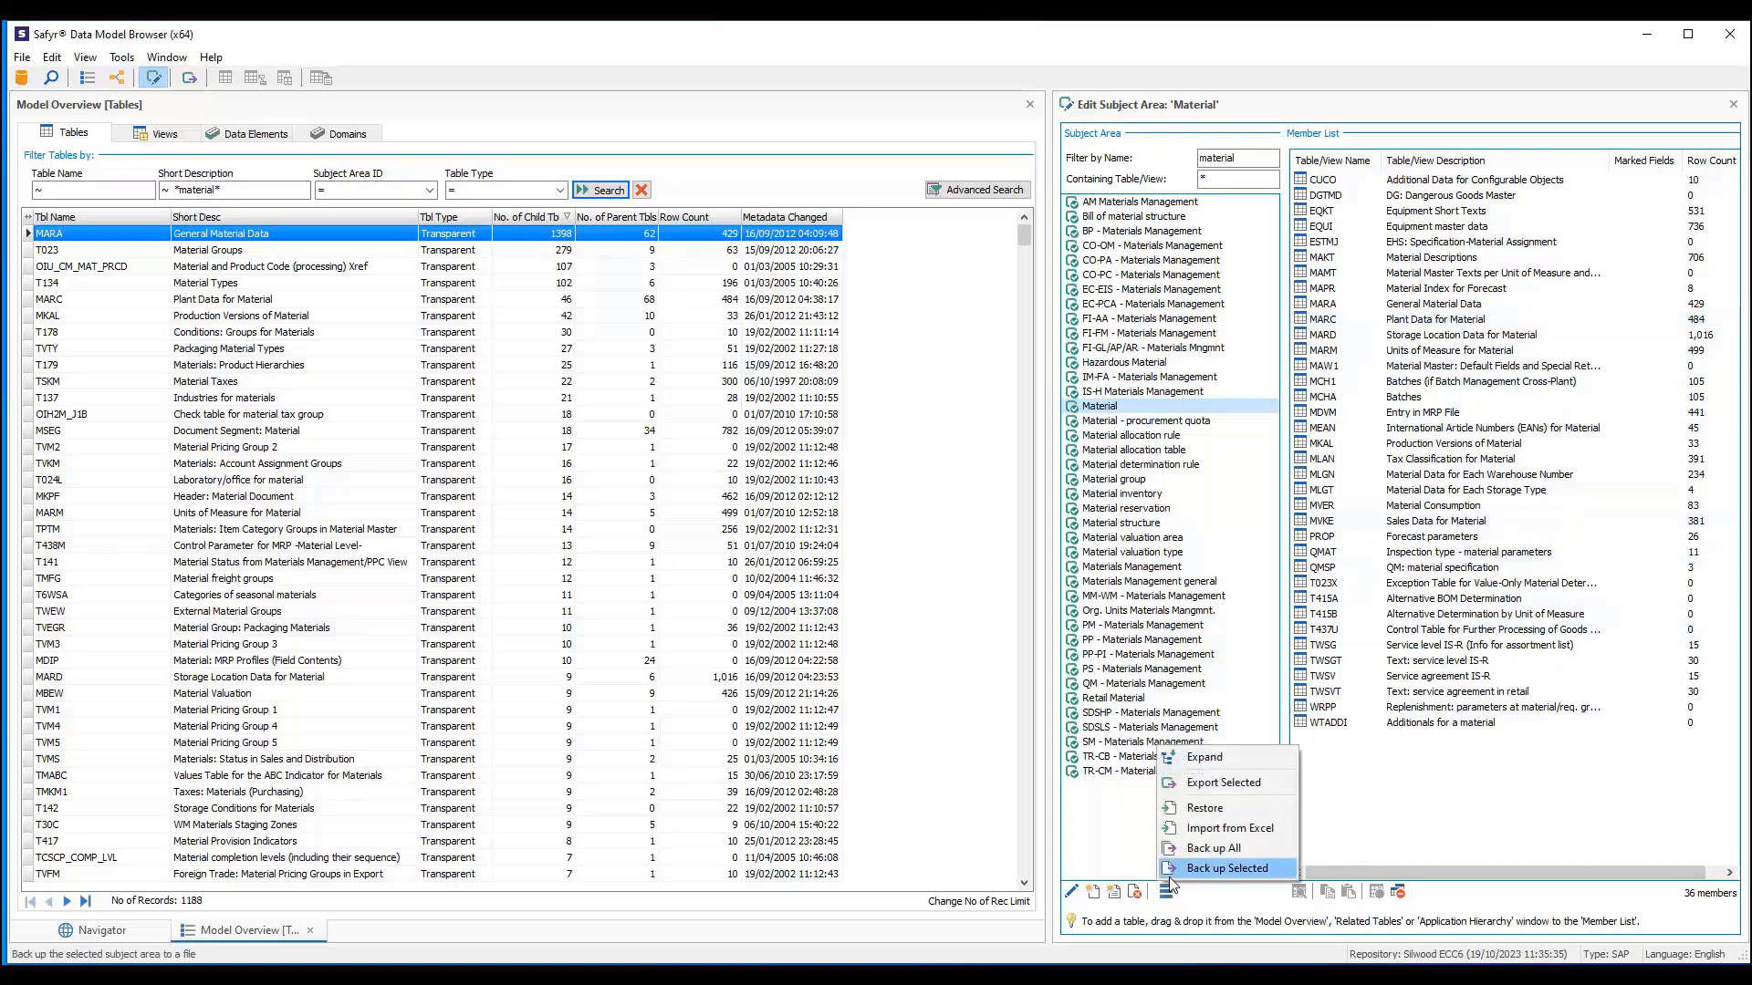
click(1213, 787)
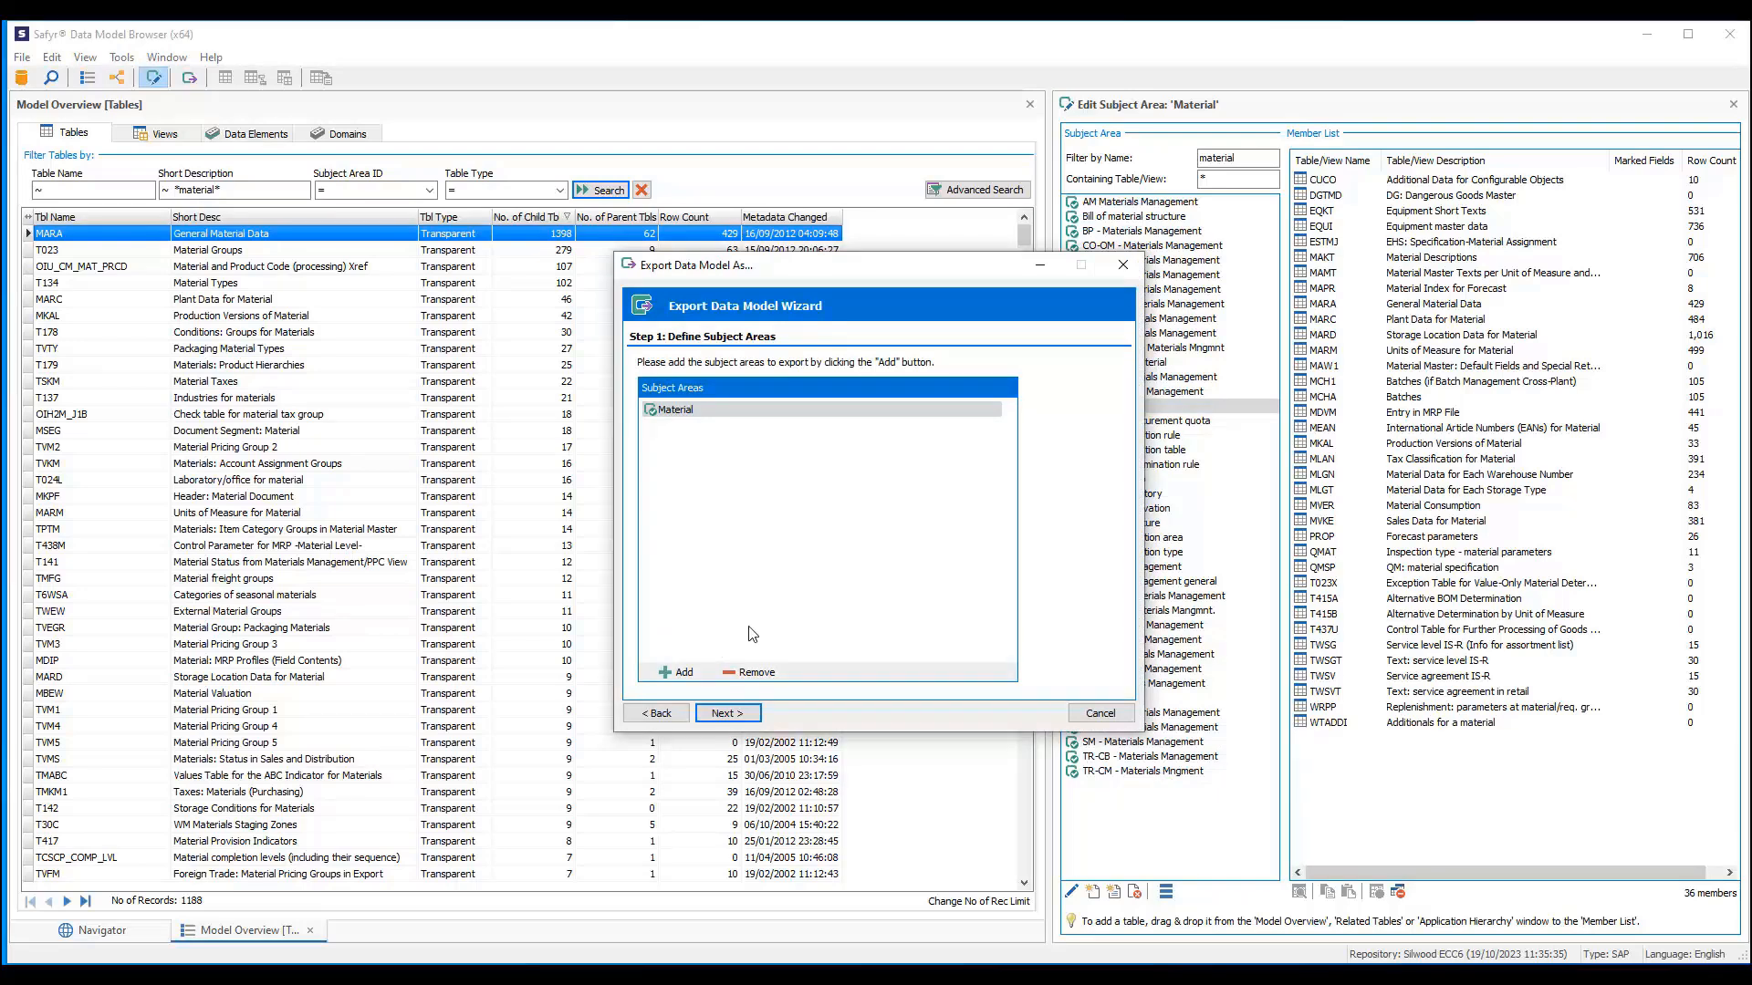
click(721, 714)
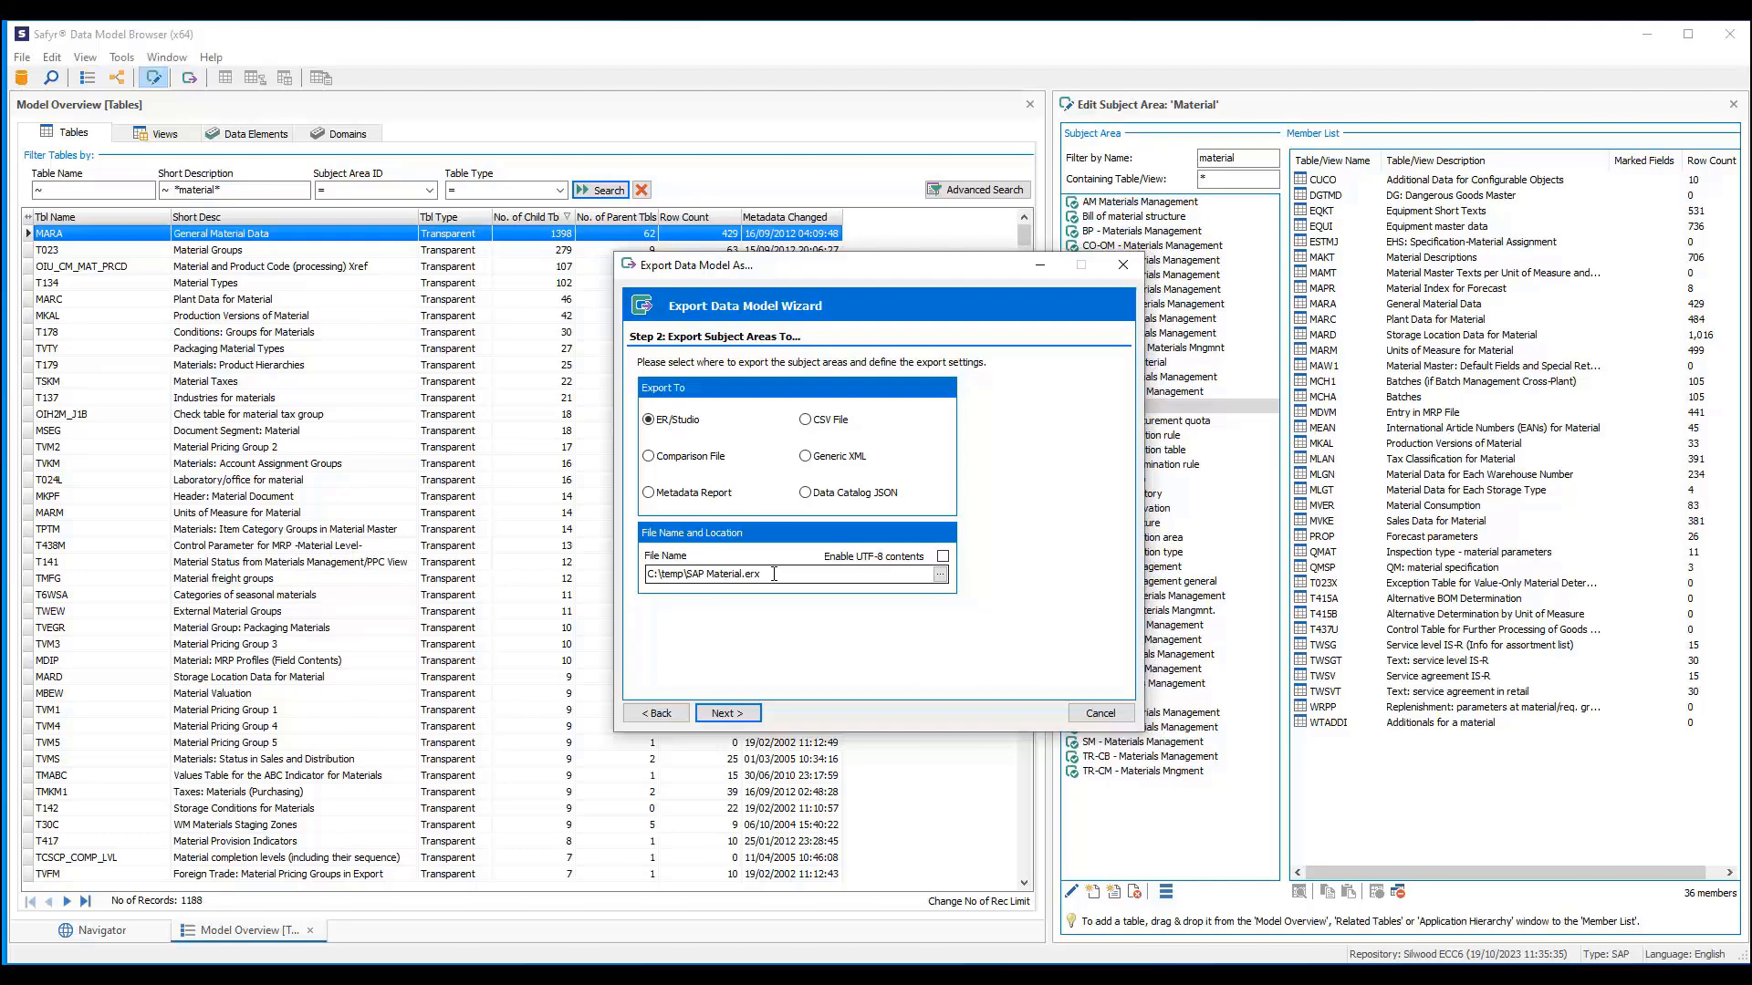
click(739, 717)
click(739, 716)
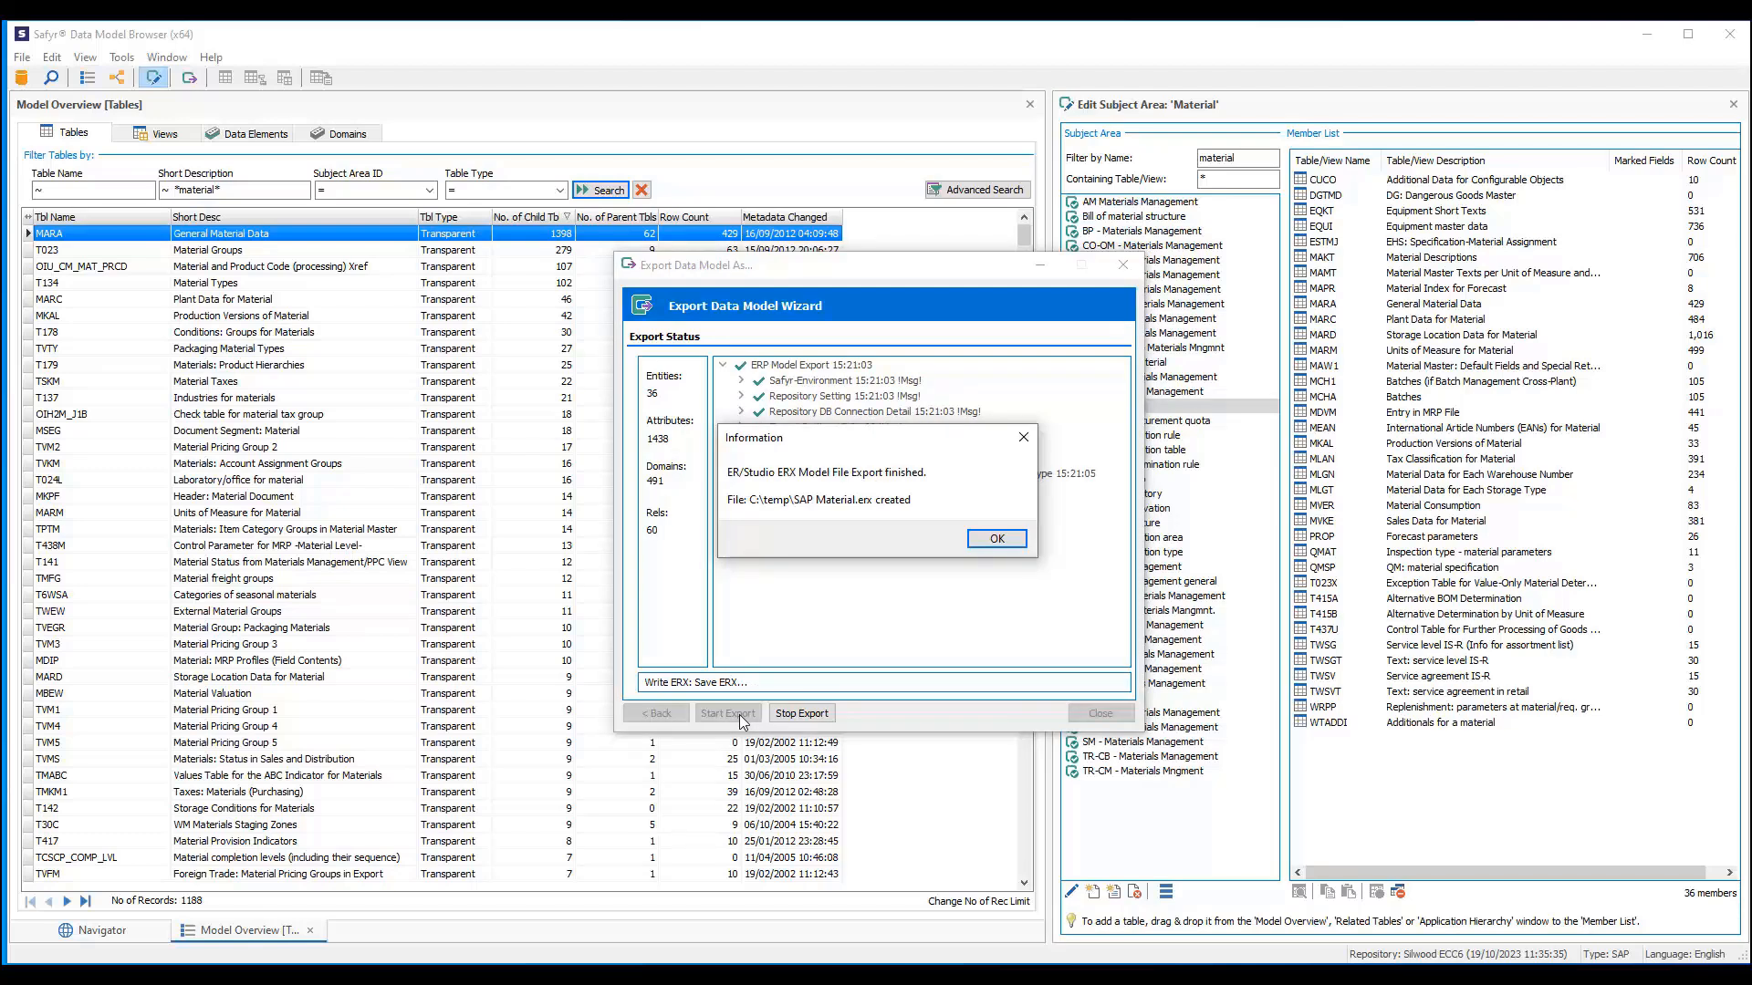
click(1001, 542)
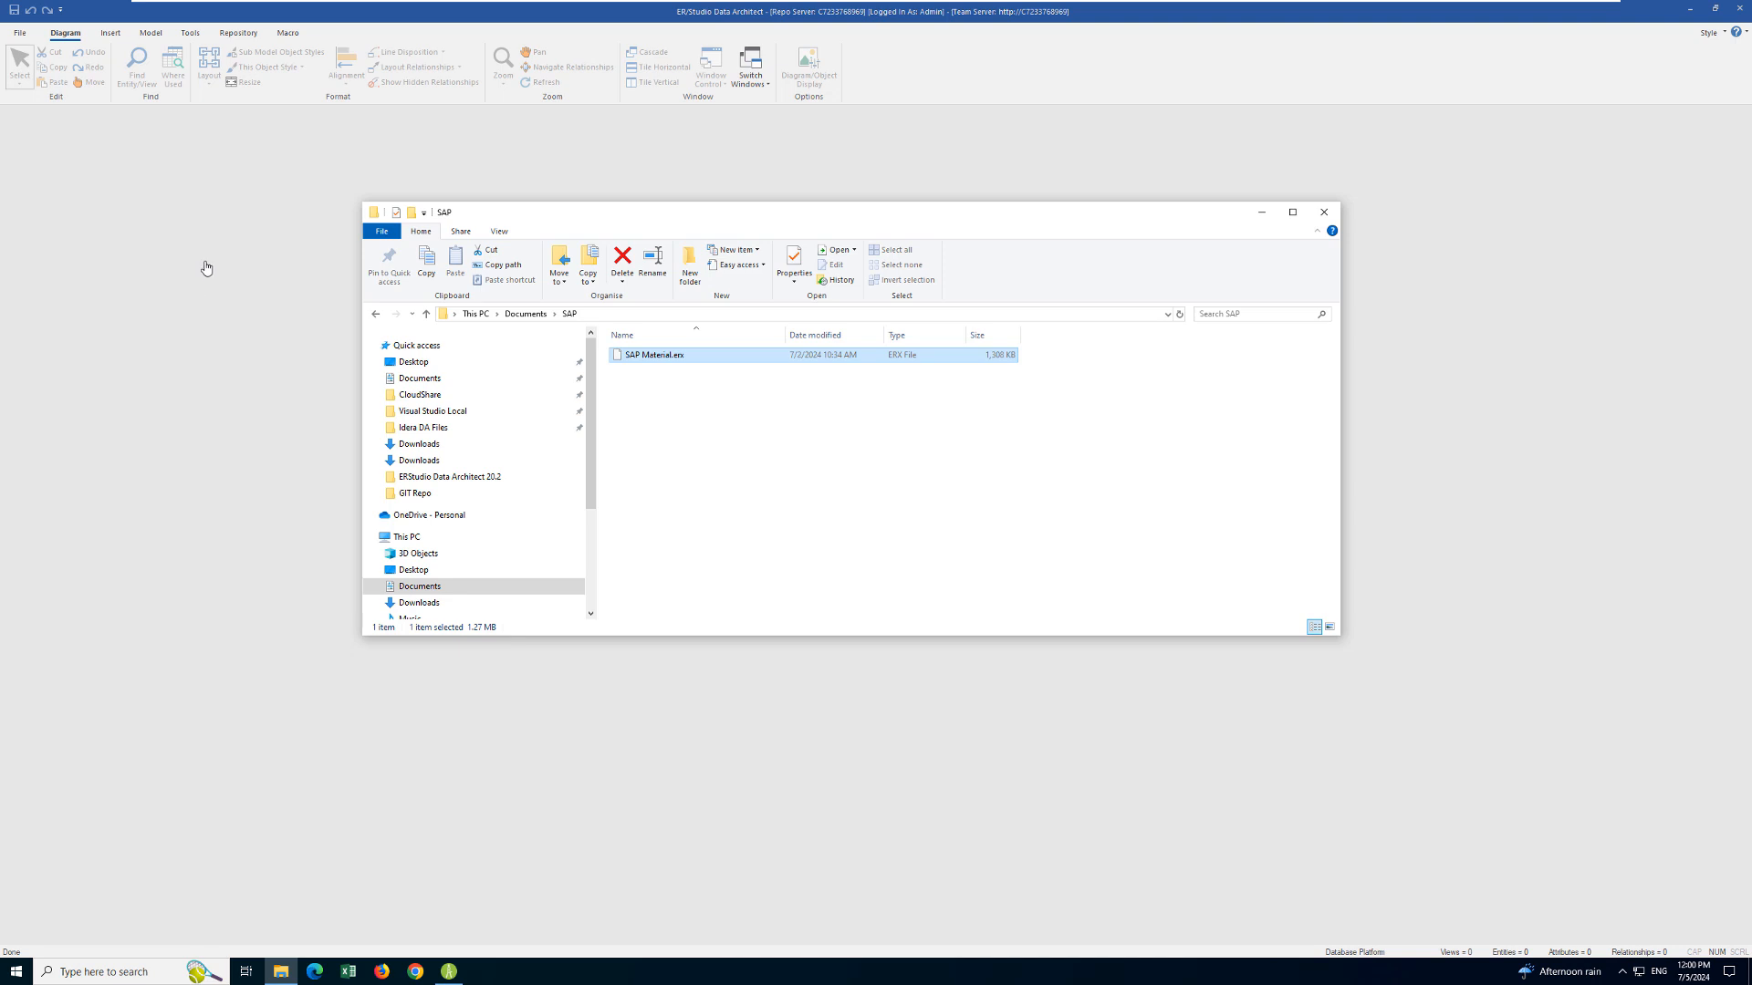
- Create a new ER/Studio model by importing the SAP Material.erx file
click(126, 153)
click(19, 33)
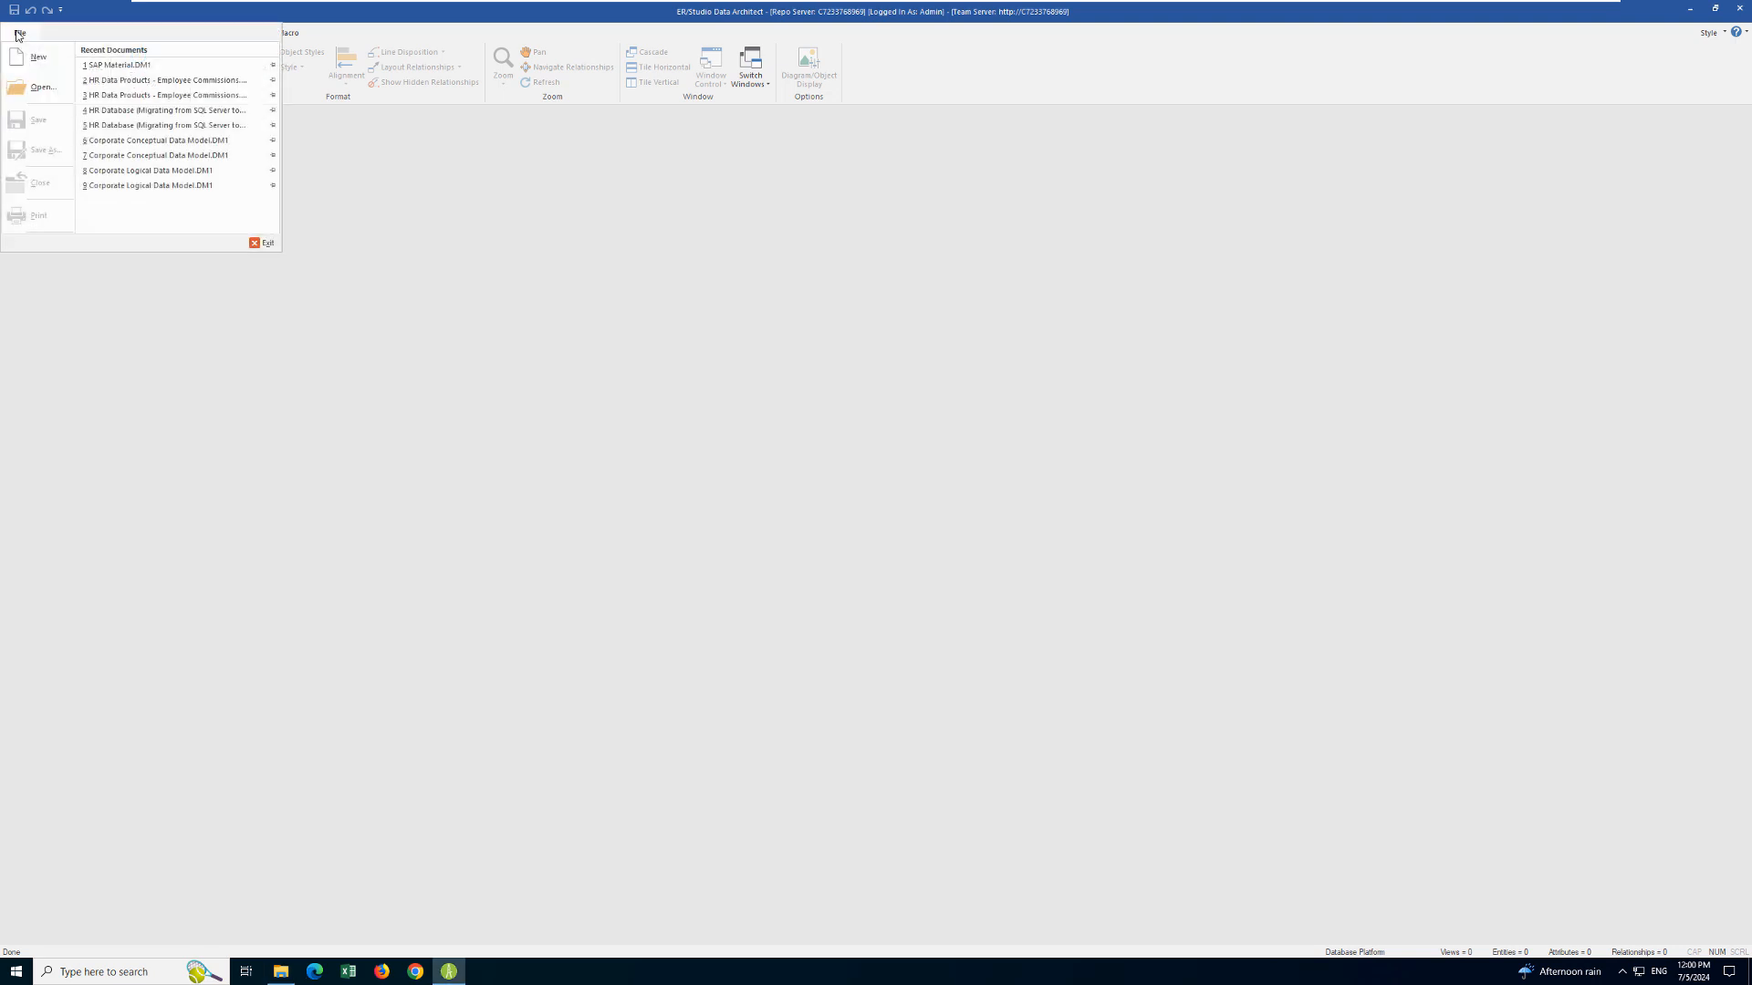
click(27, 53)
click(790, 519)
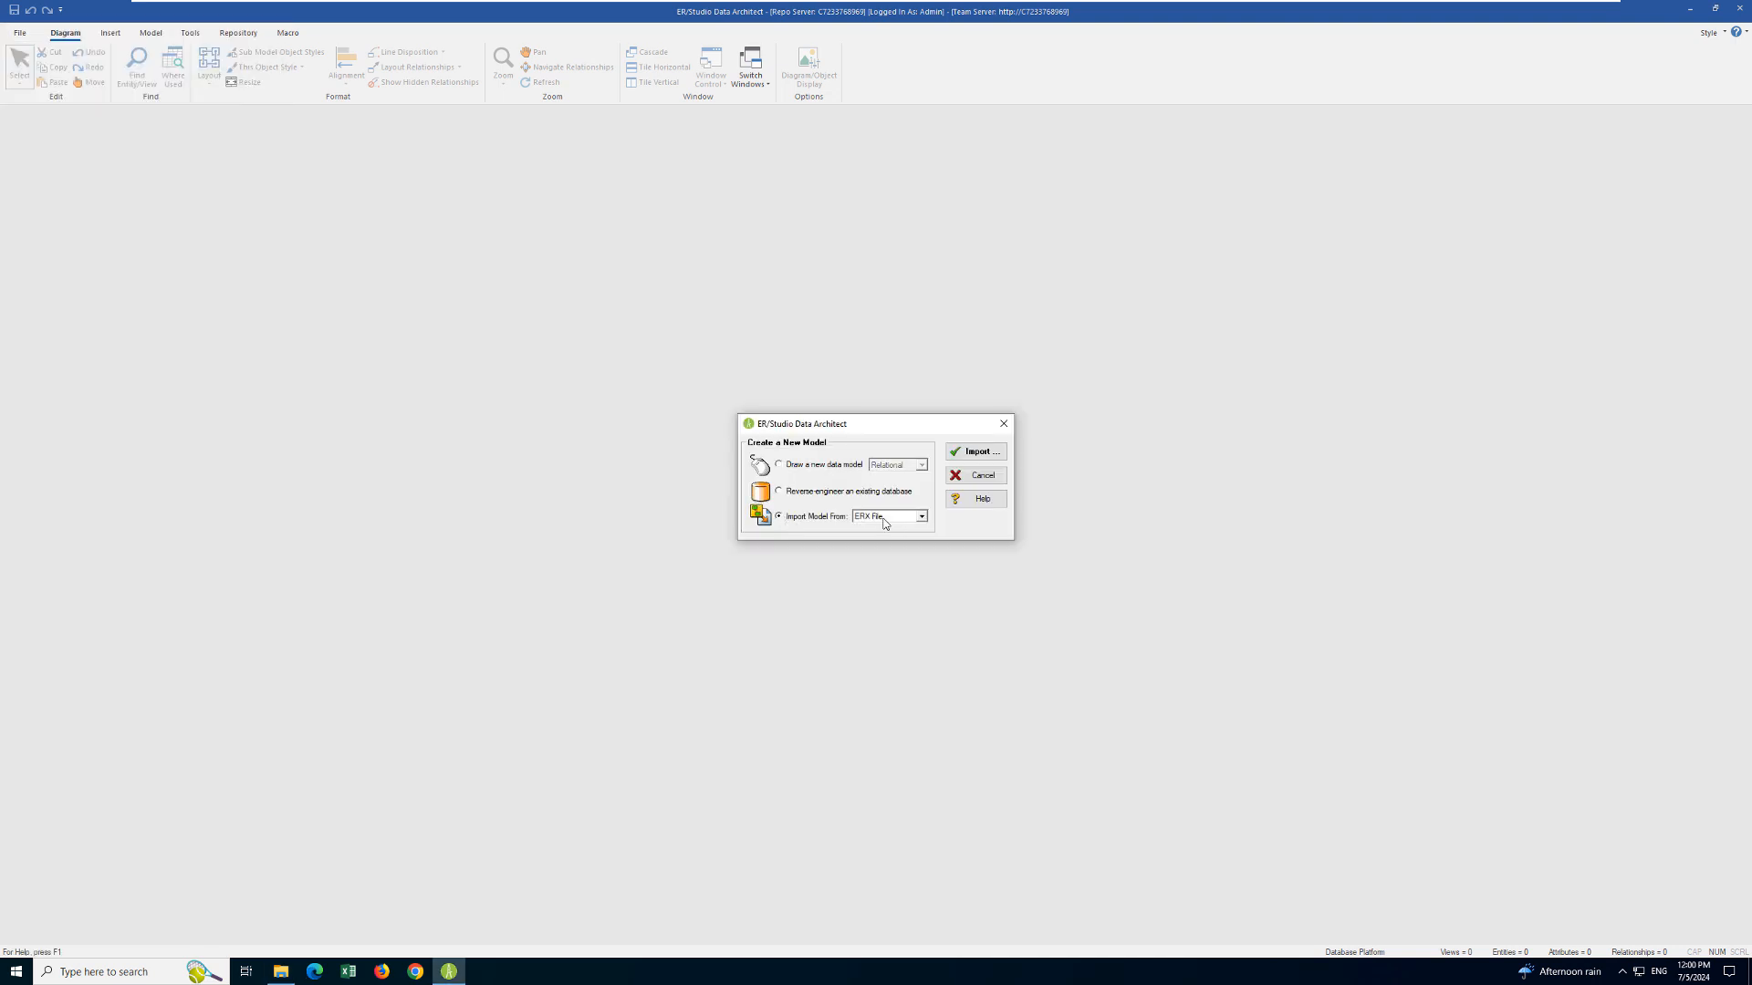
click(990, 452)
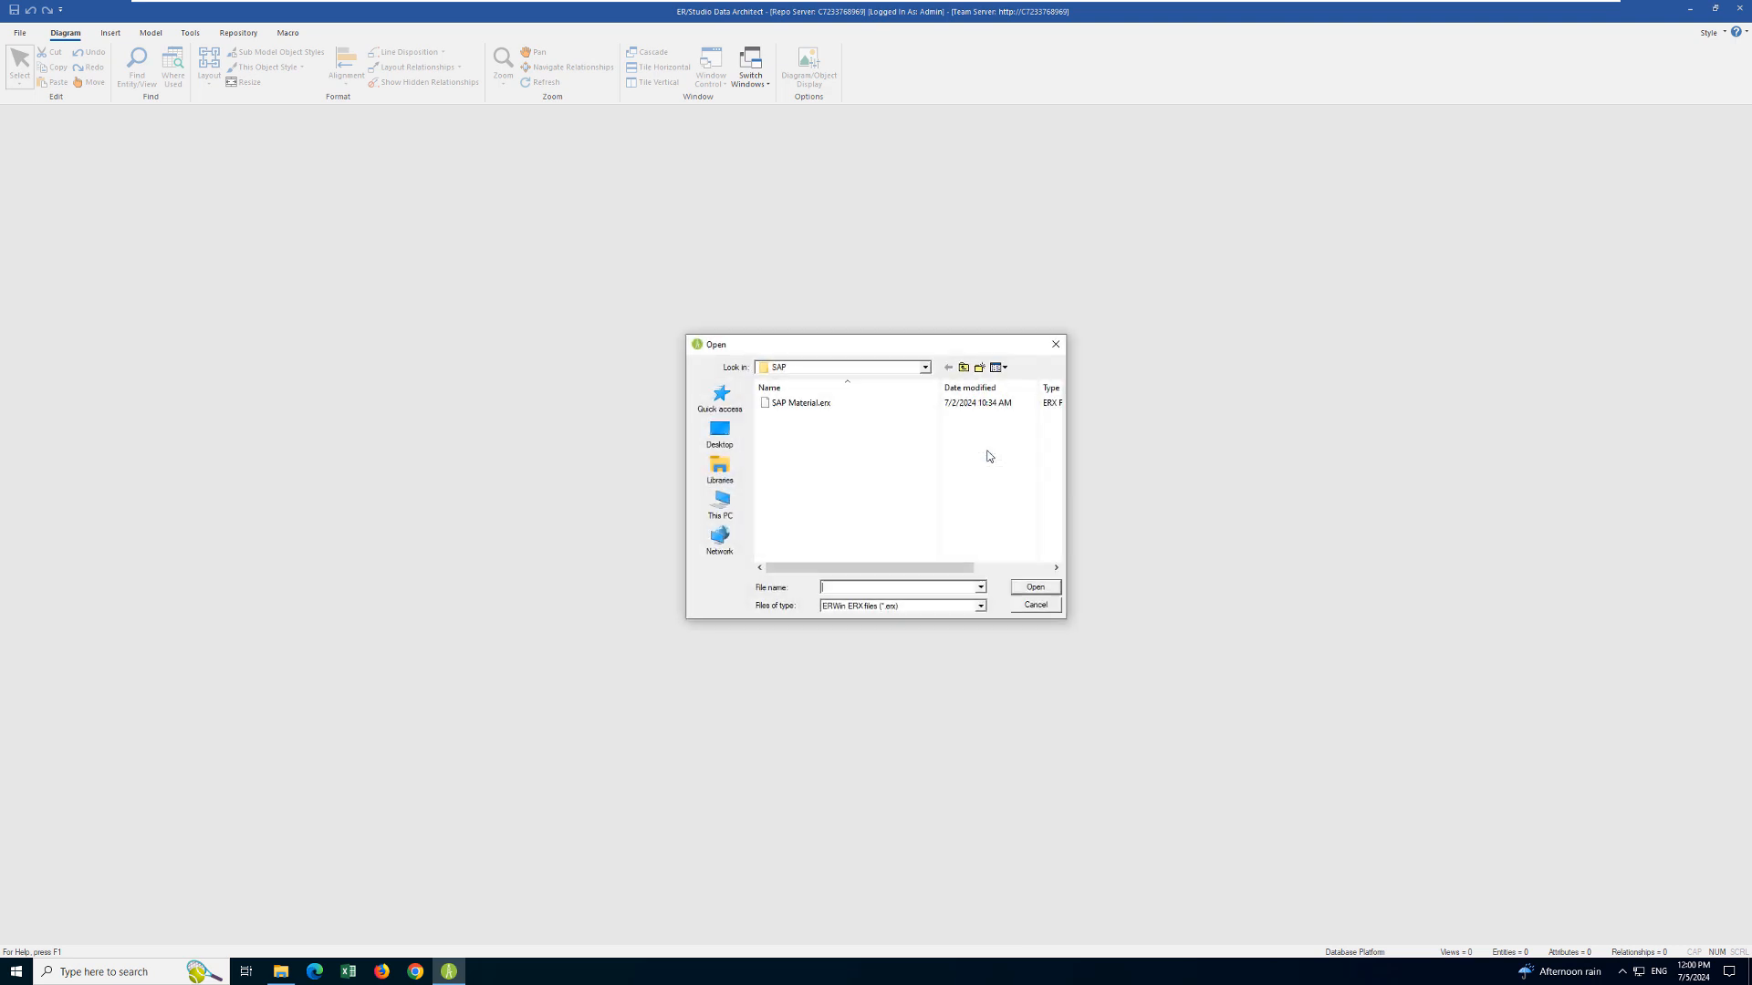
click(794, 407)
click(1036, 587)
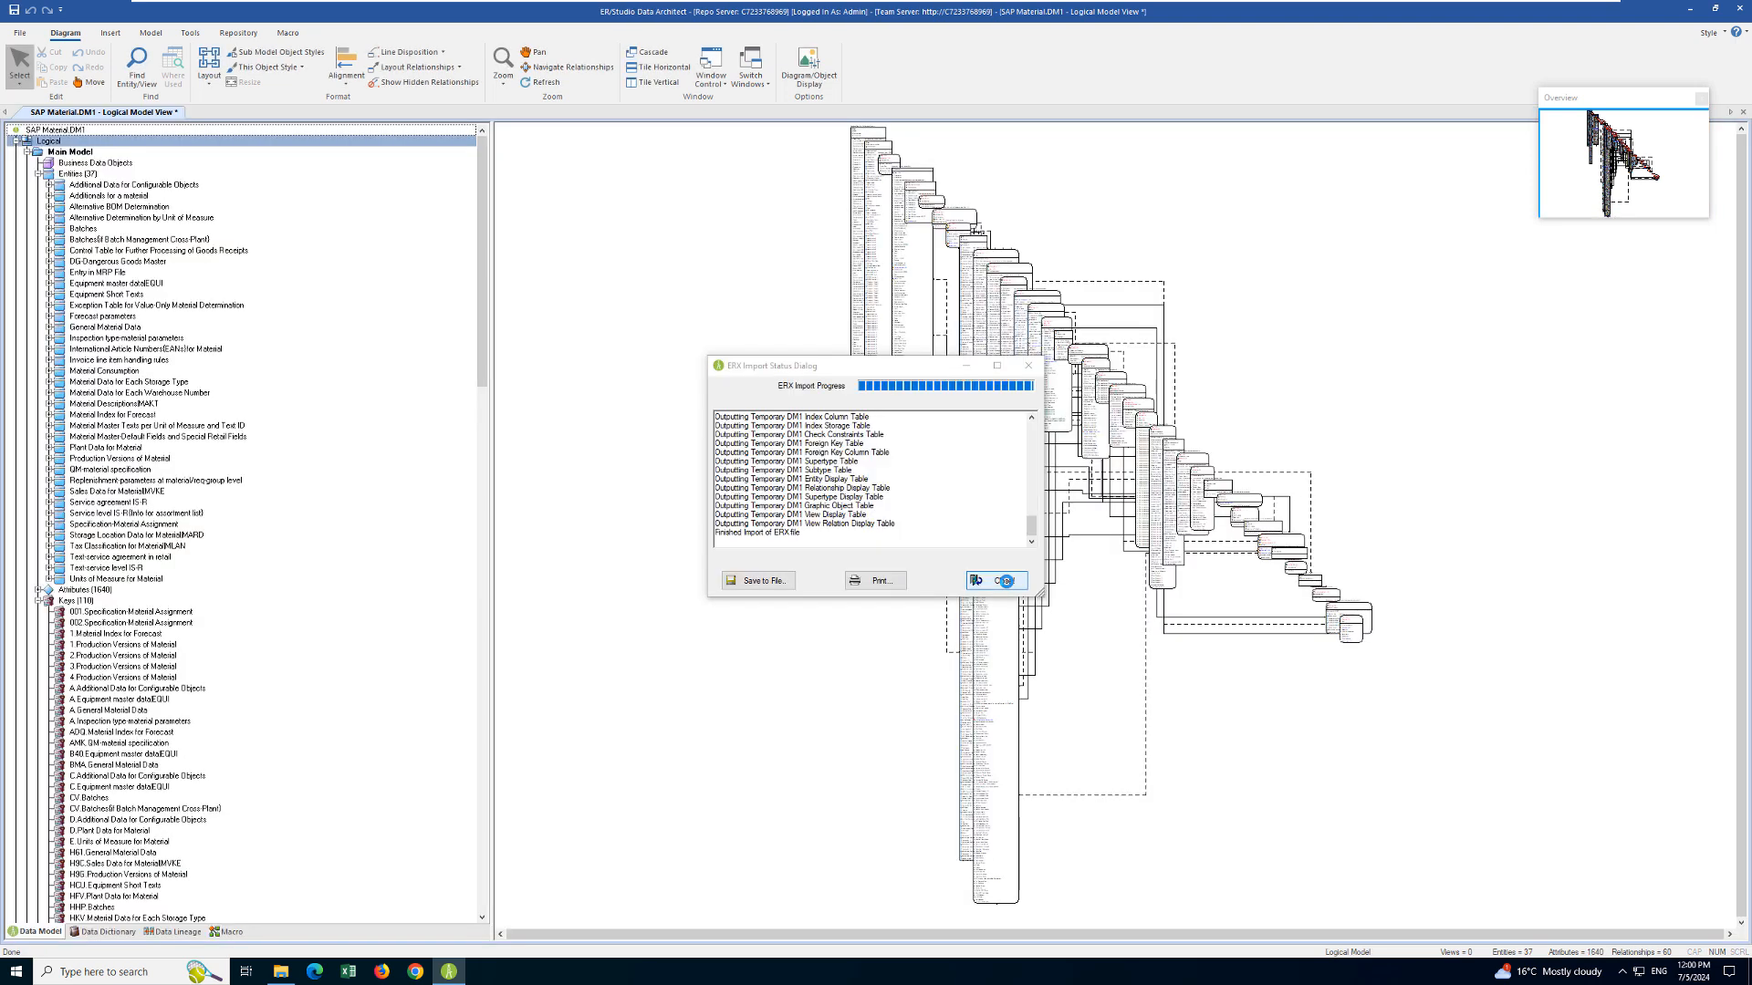
click(1004, 581)
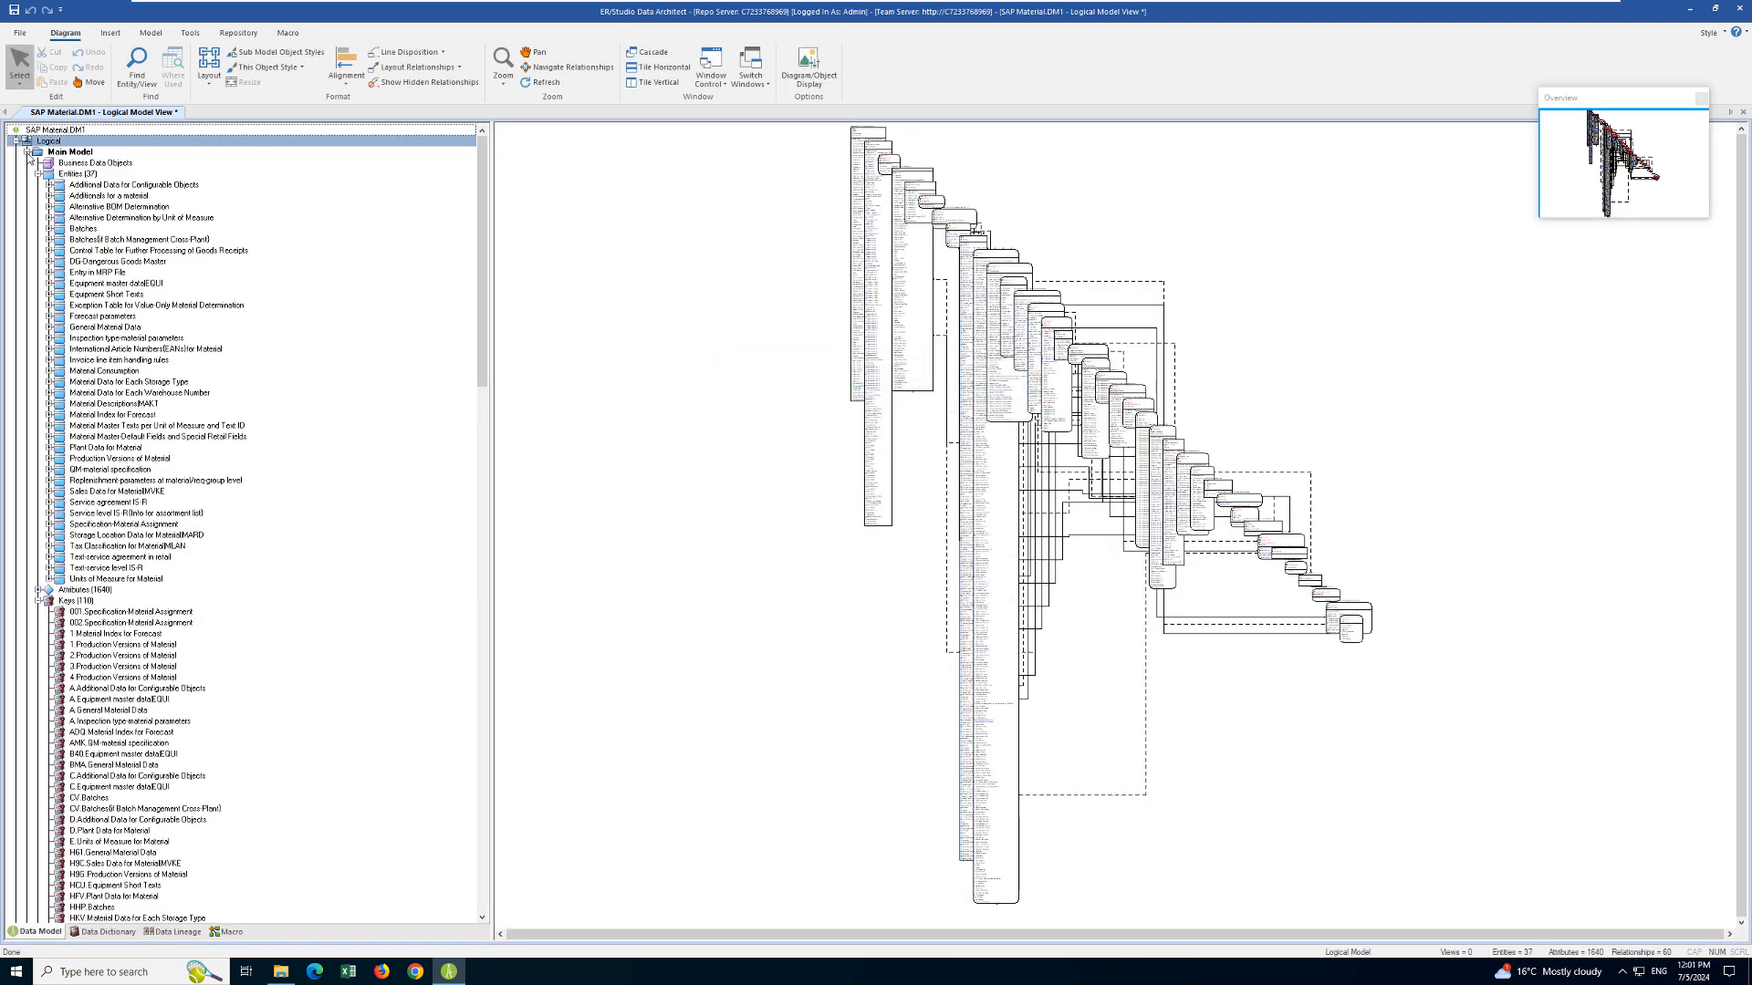
- Open the logical Material submodel and apply an Orthogonal Layout to its diagram
click(28, 152)
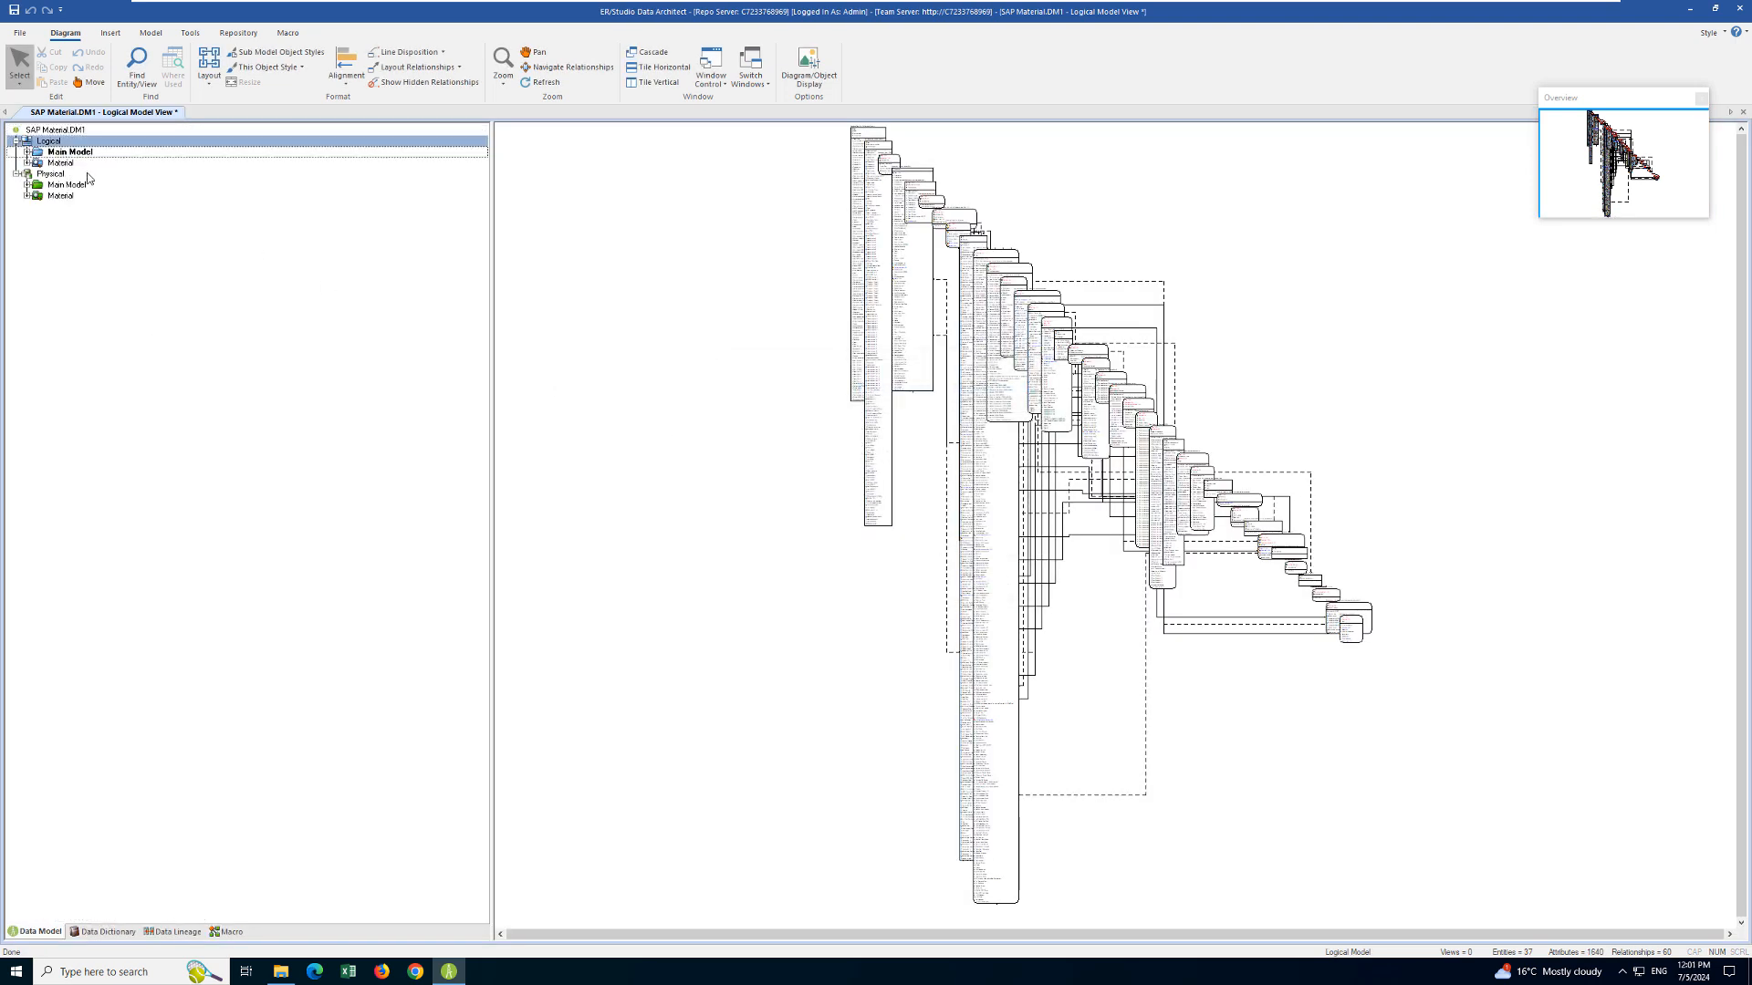
click(66, 195)
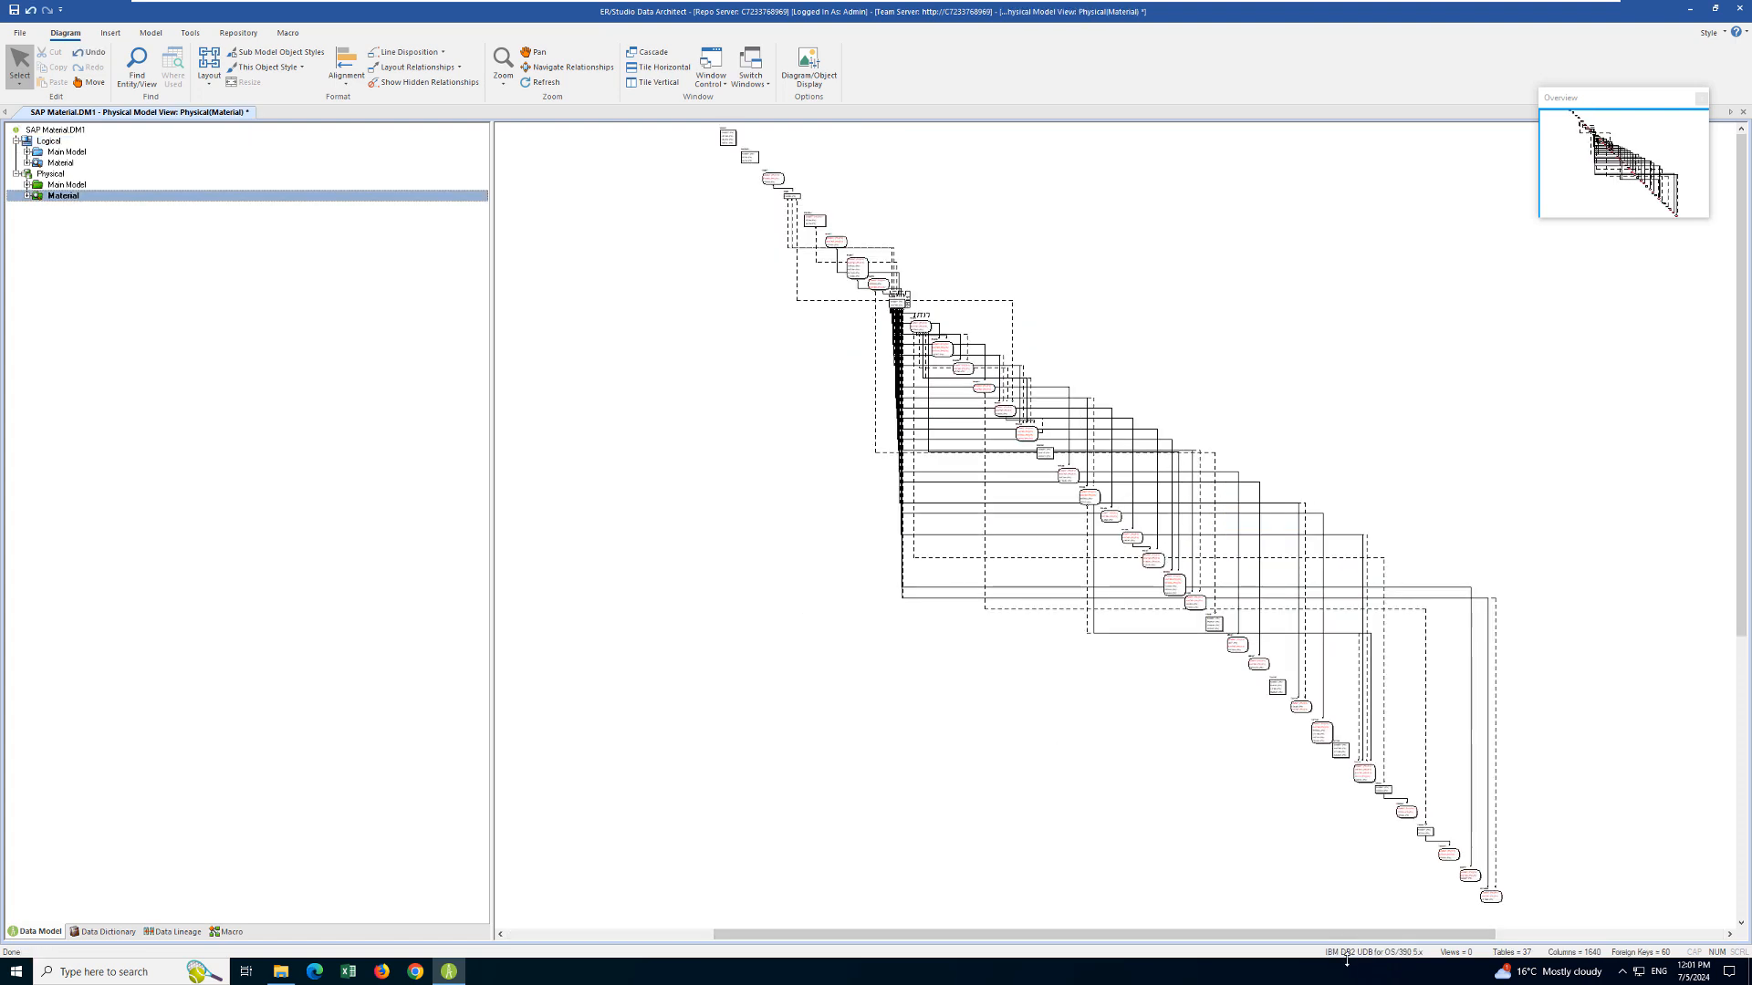
click(55, 163)
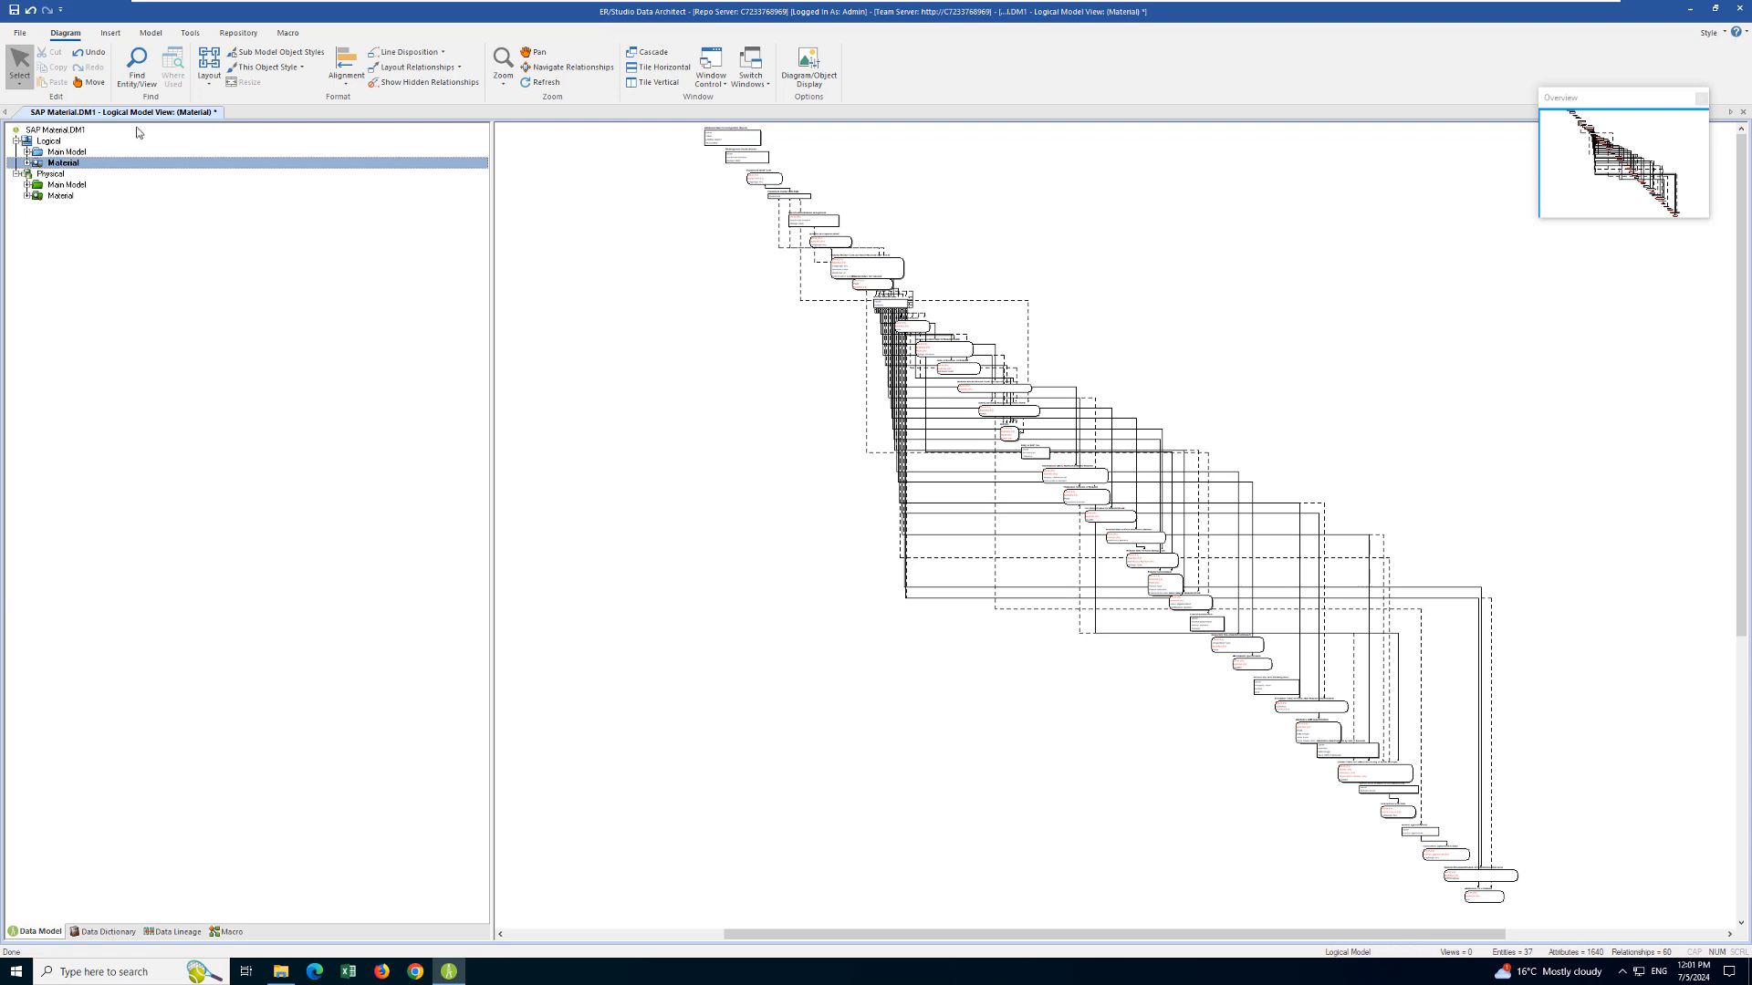
click(209, 84)
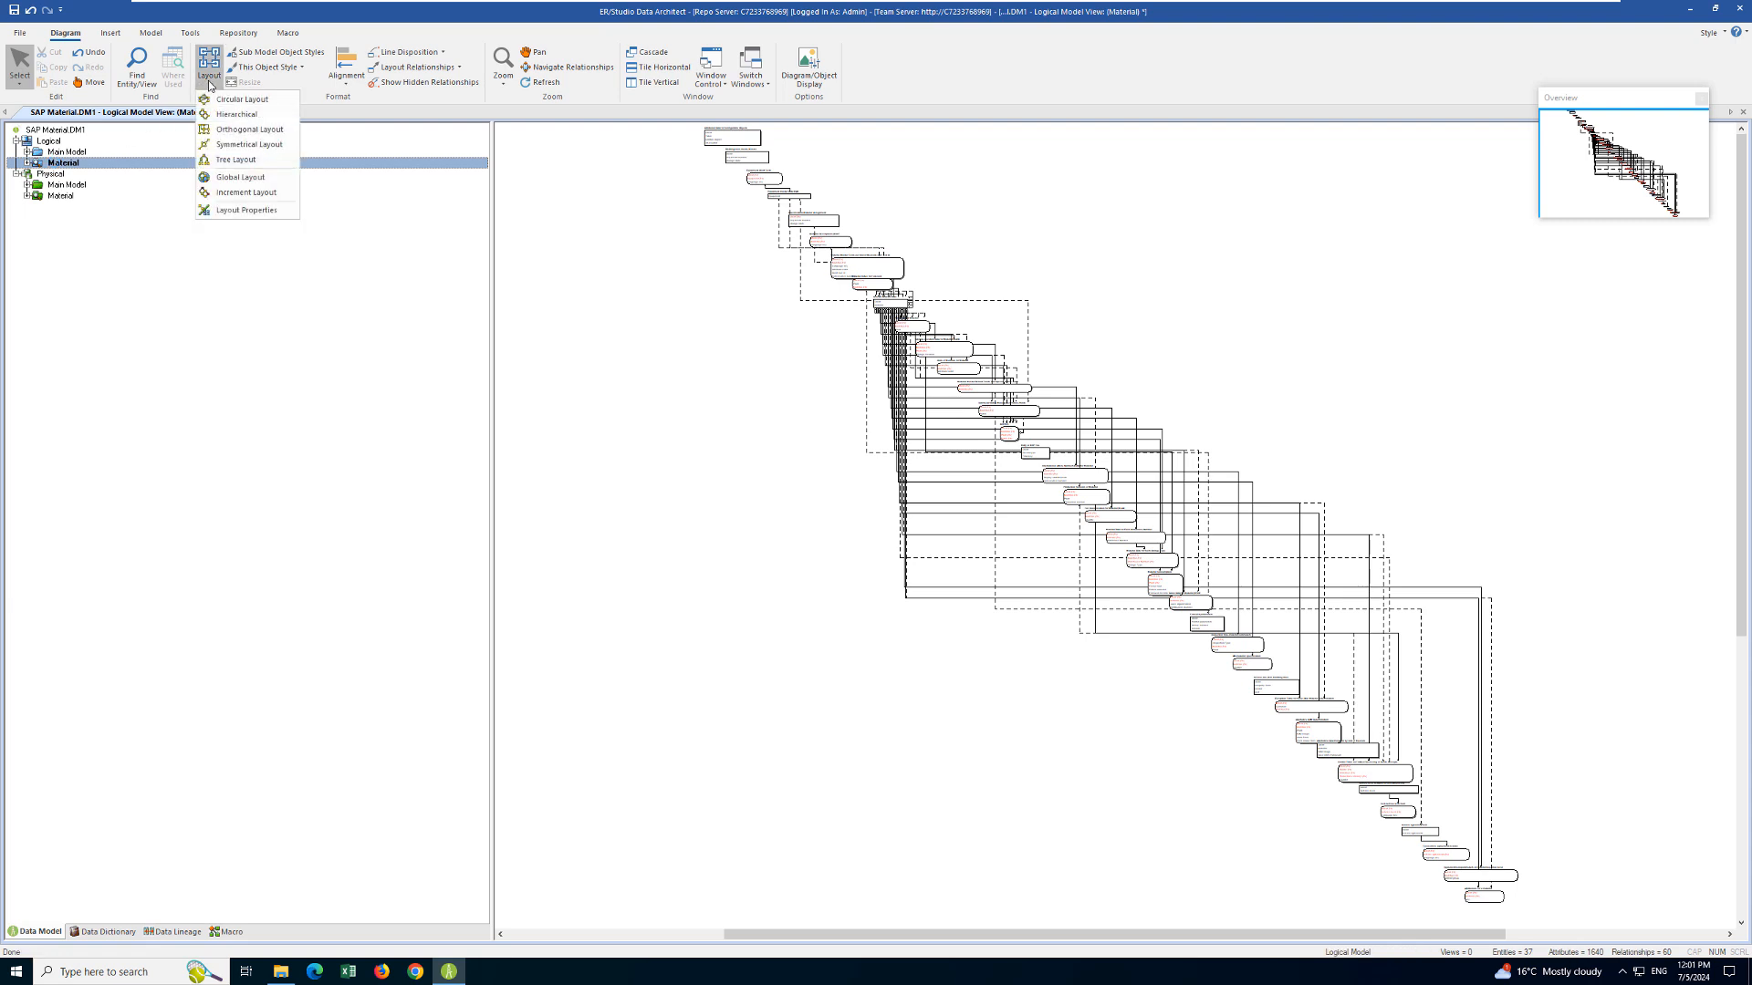
click(231, 131)
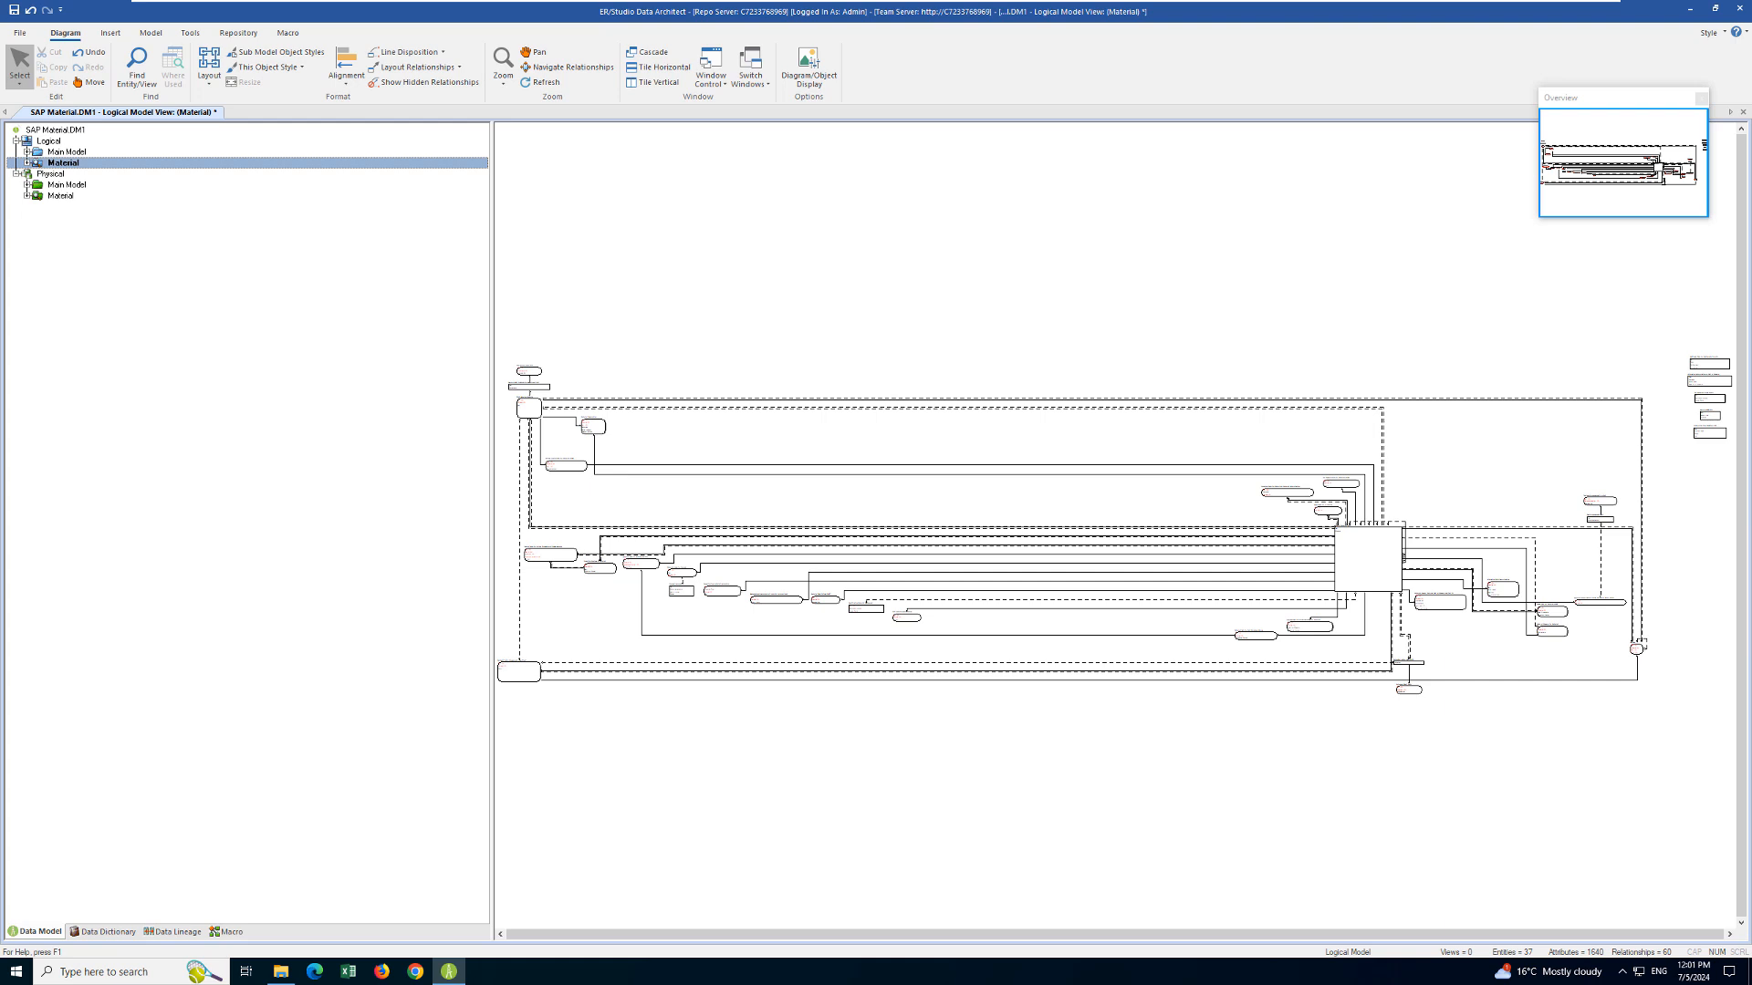
- Open the General Material Data entity and view the Client attribute's Glossary details
click(239, 33)
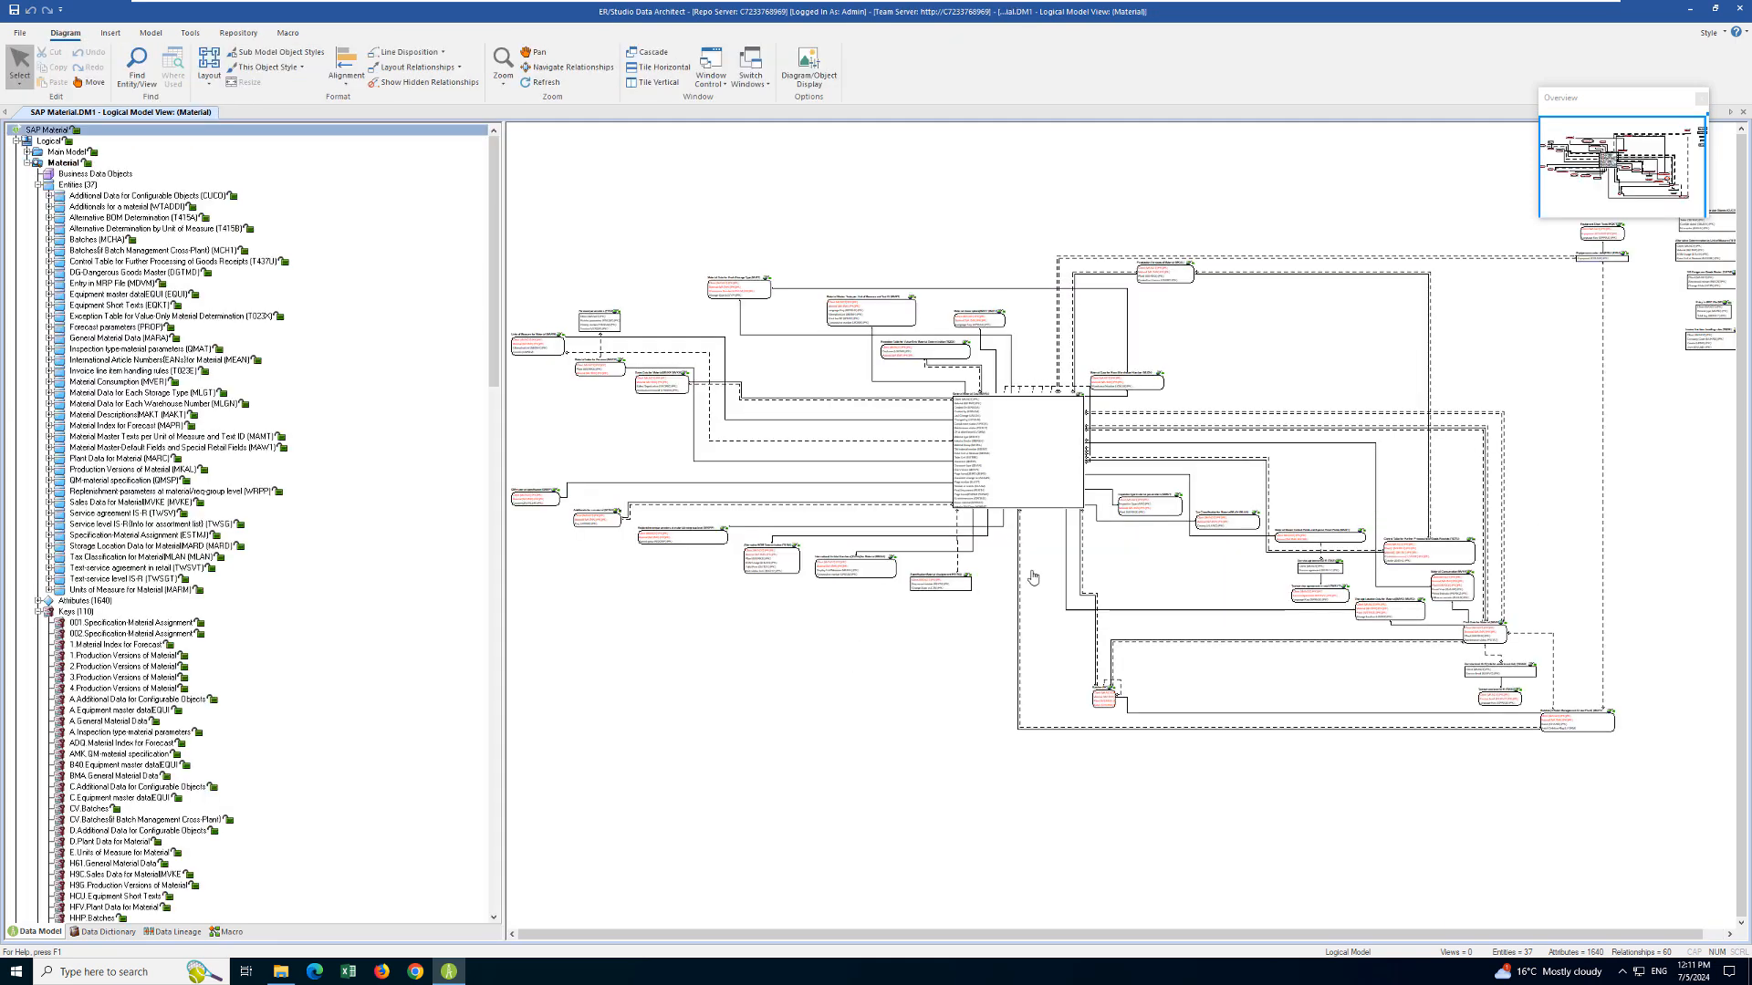
double_click(1019, 467)
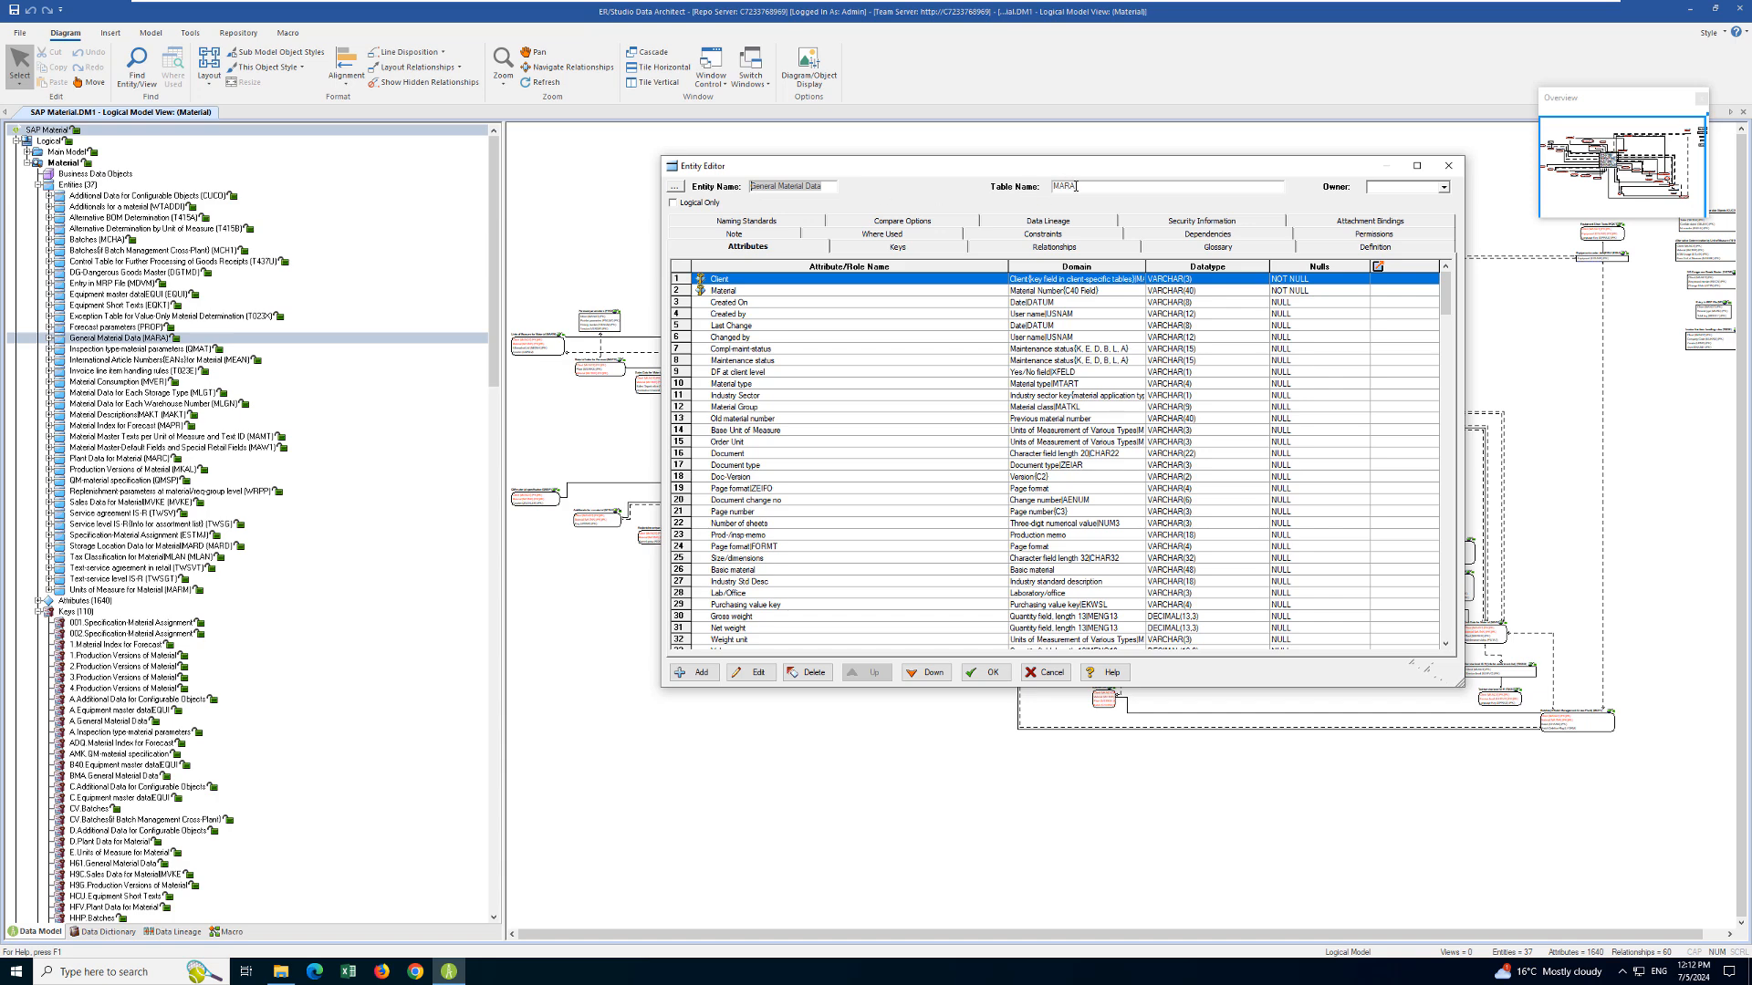
click(753, 673)
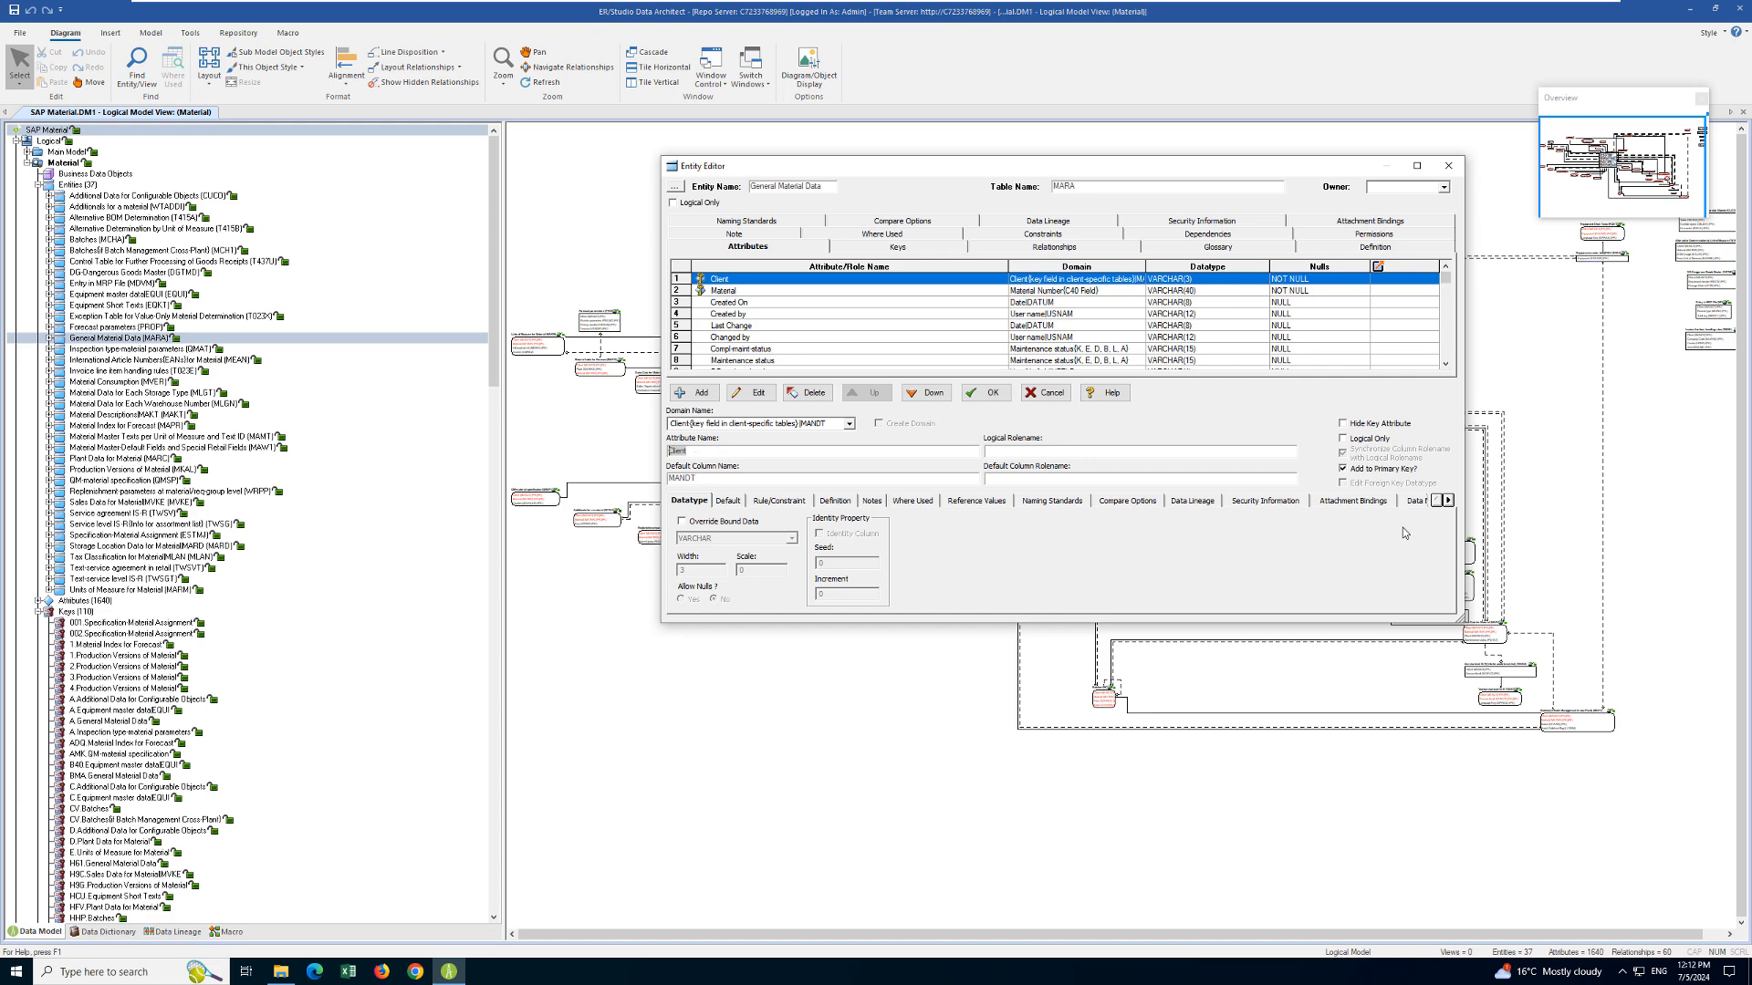
click(1448, 501)
click(1448, 501)
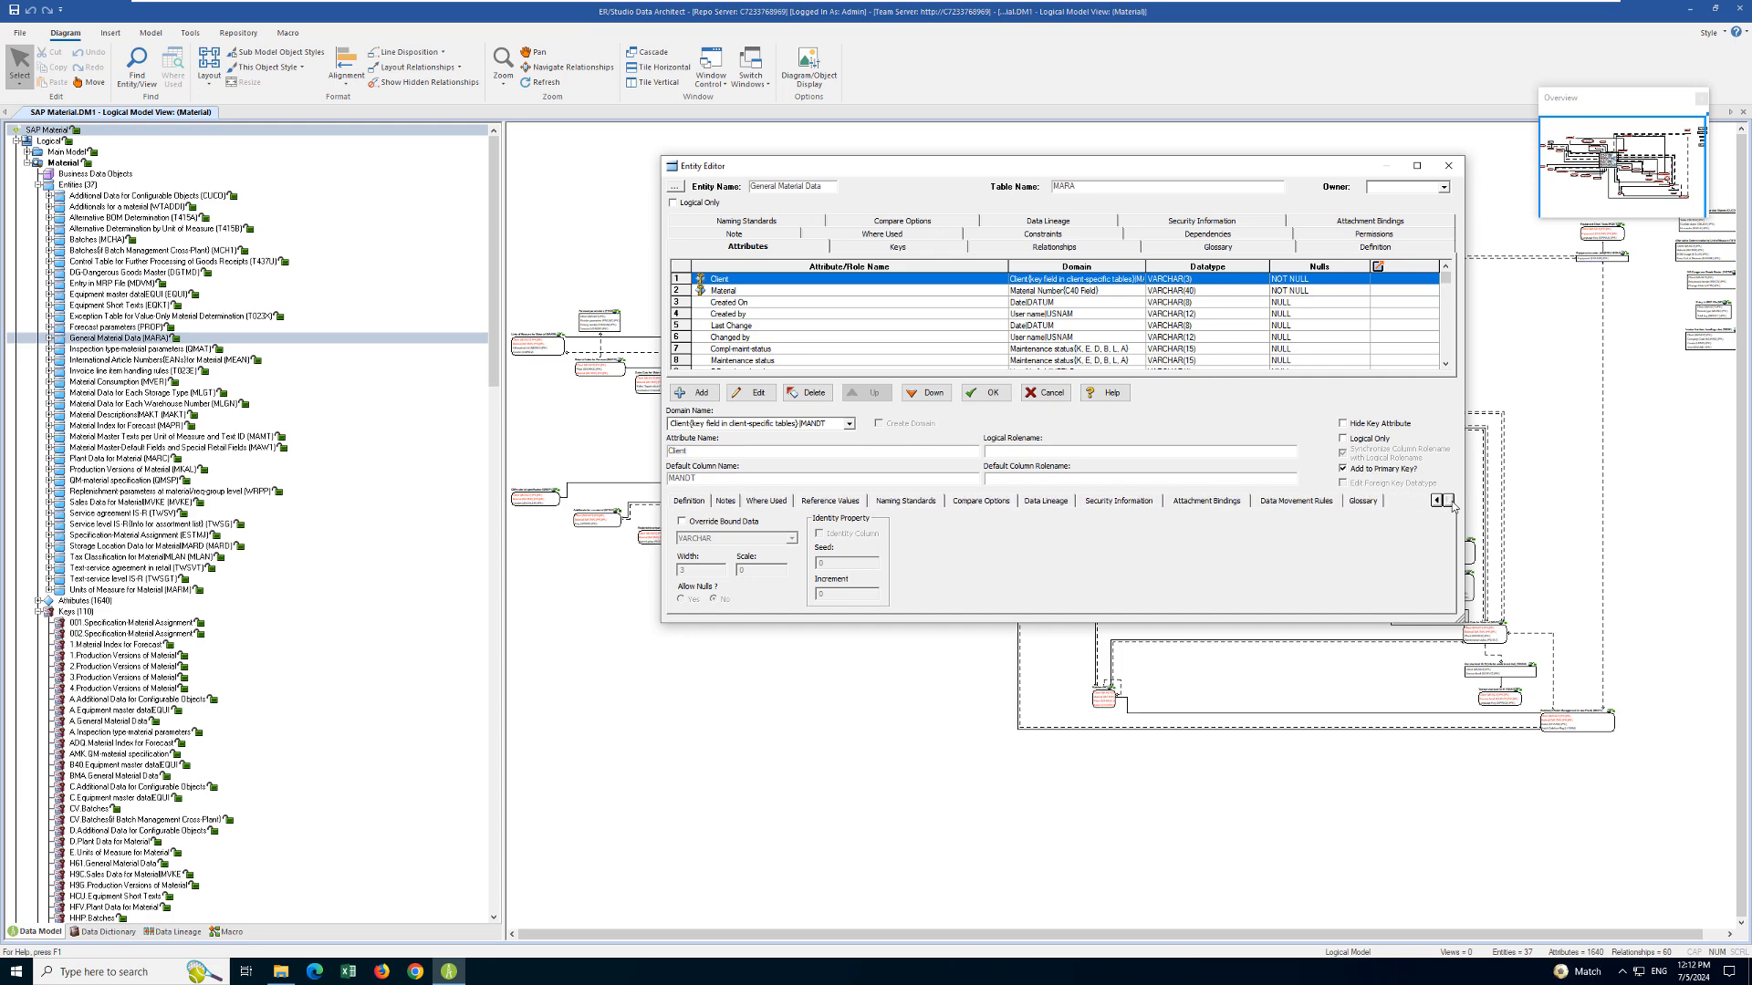
click(1362, 501)
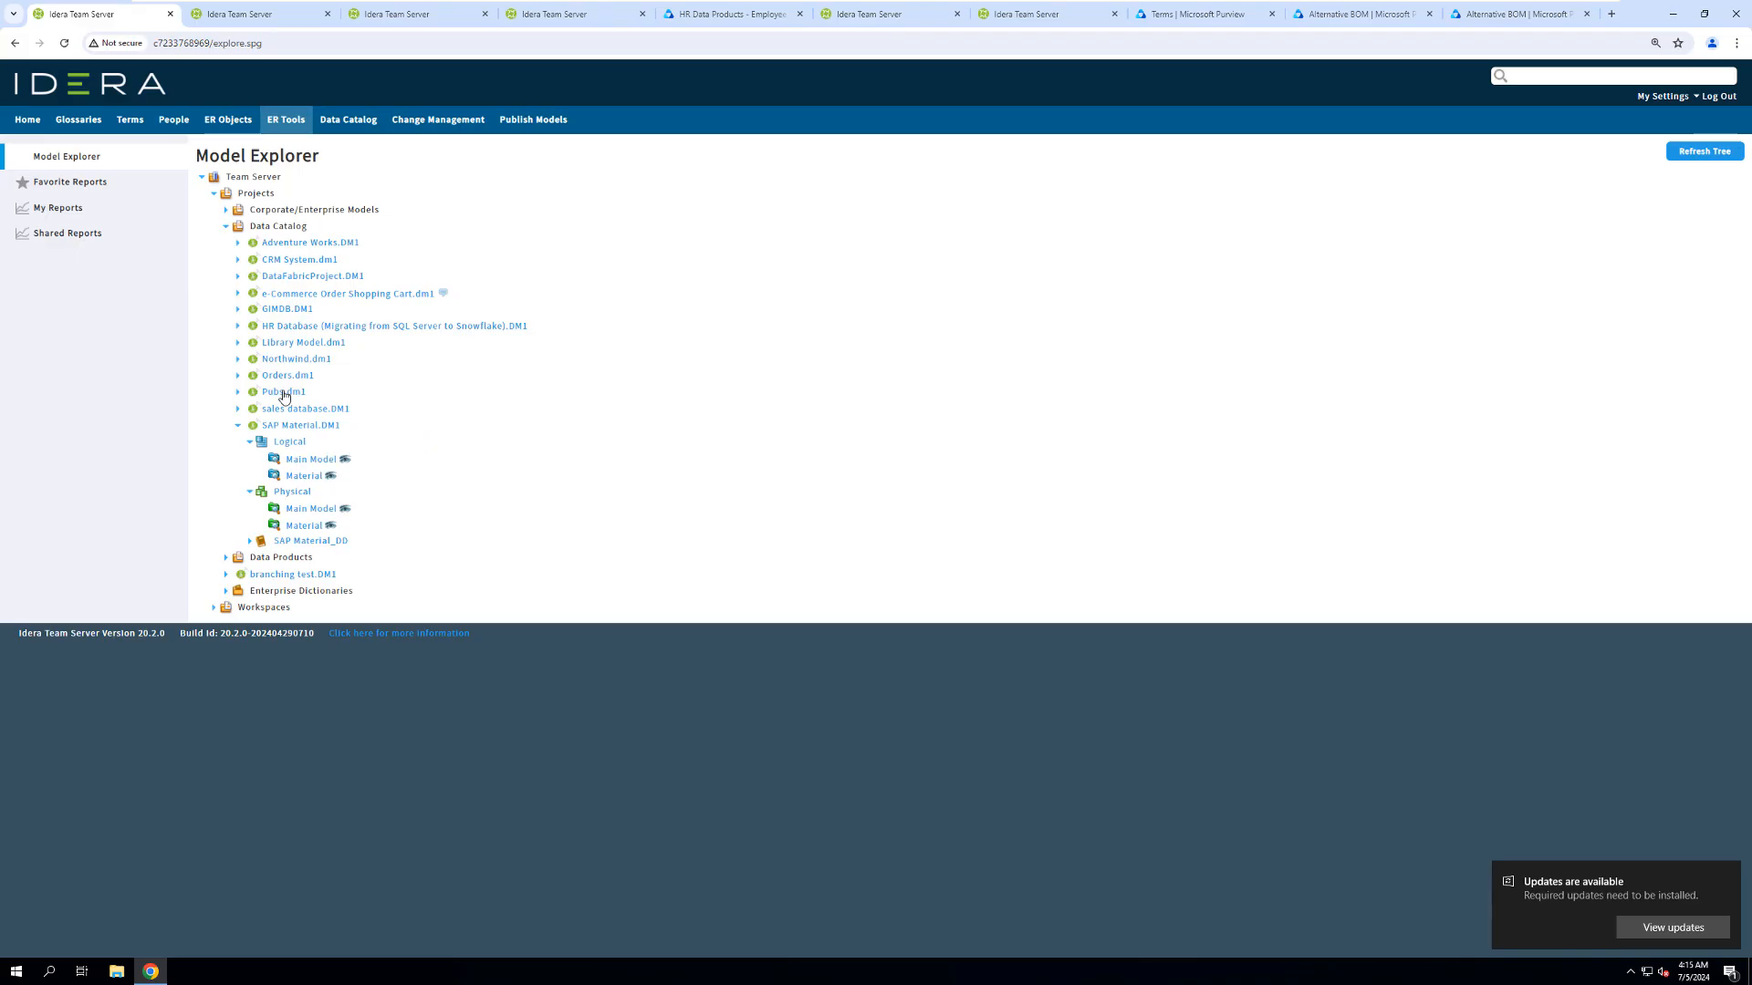
- Browse the SAP Material logical Material submodel diagram on the Team Server web portal
click(344, 477)
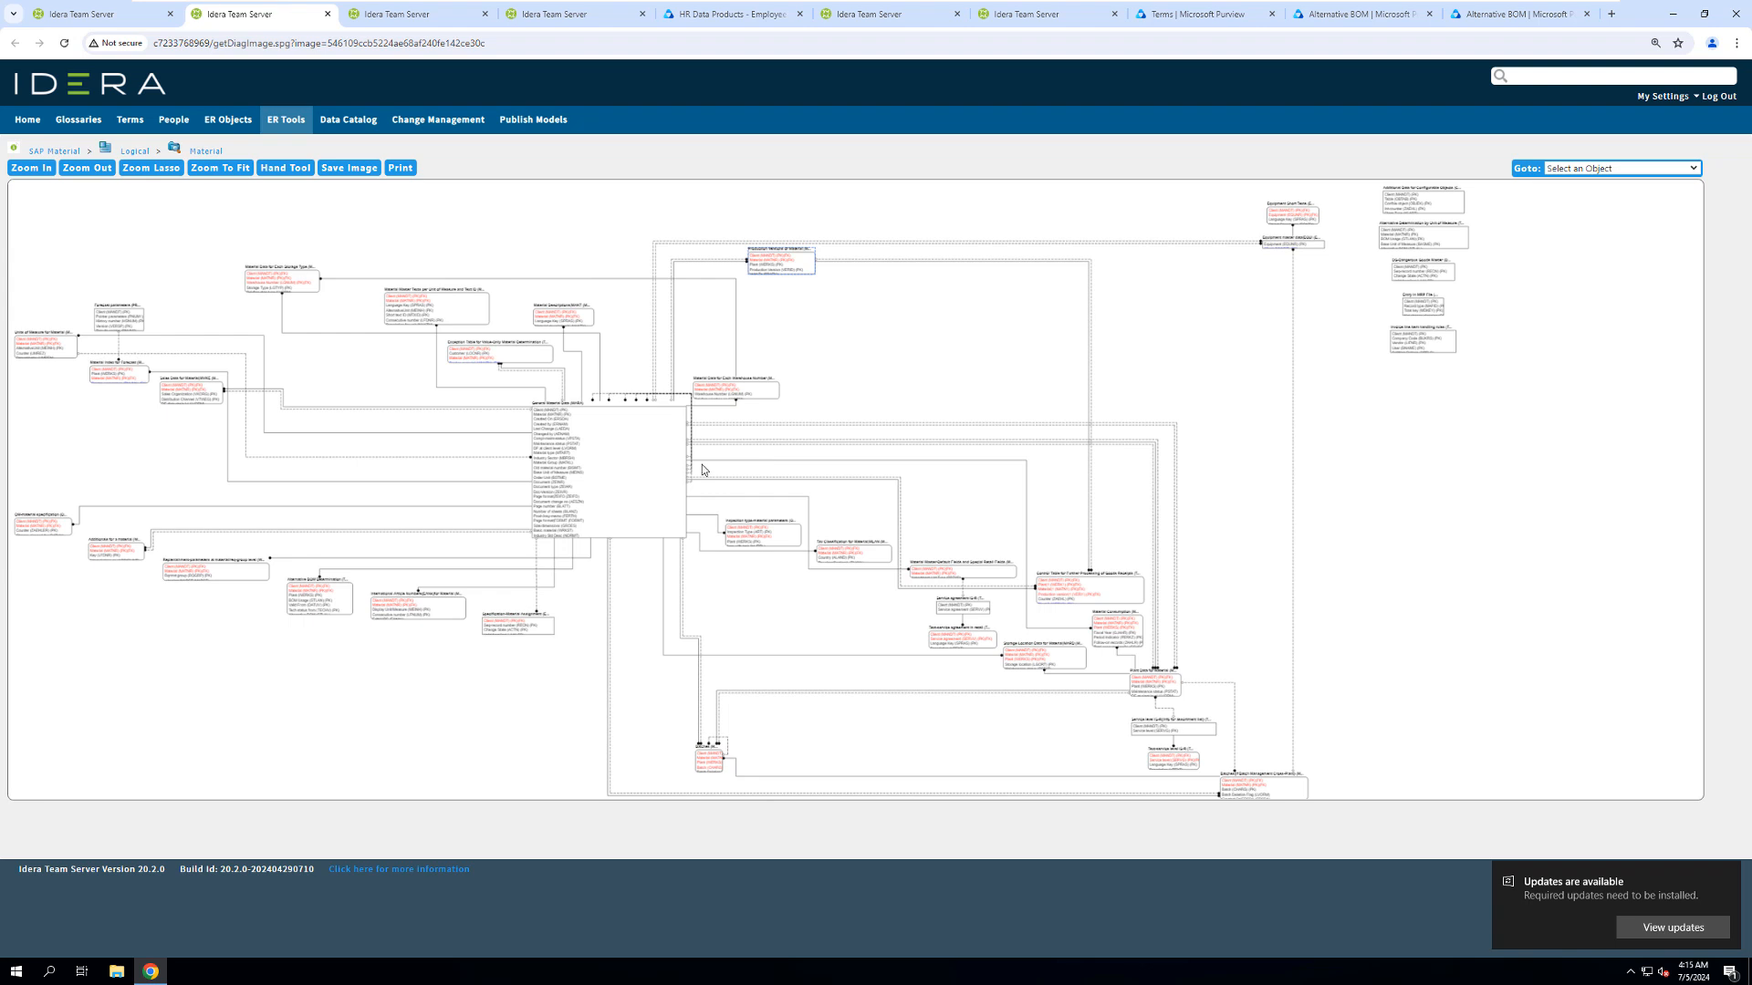
click(774, 264)
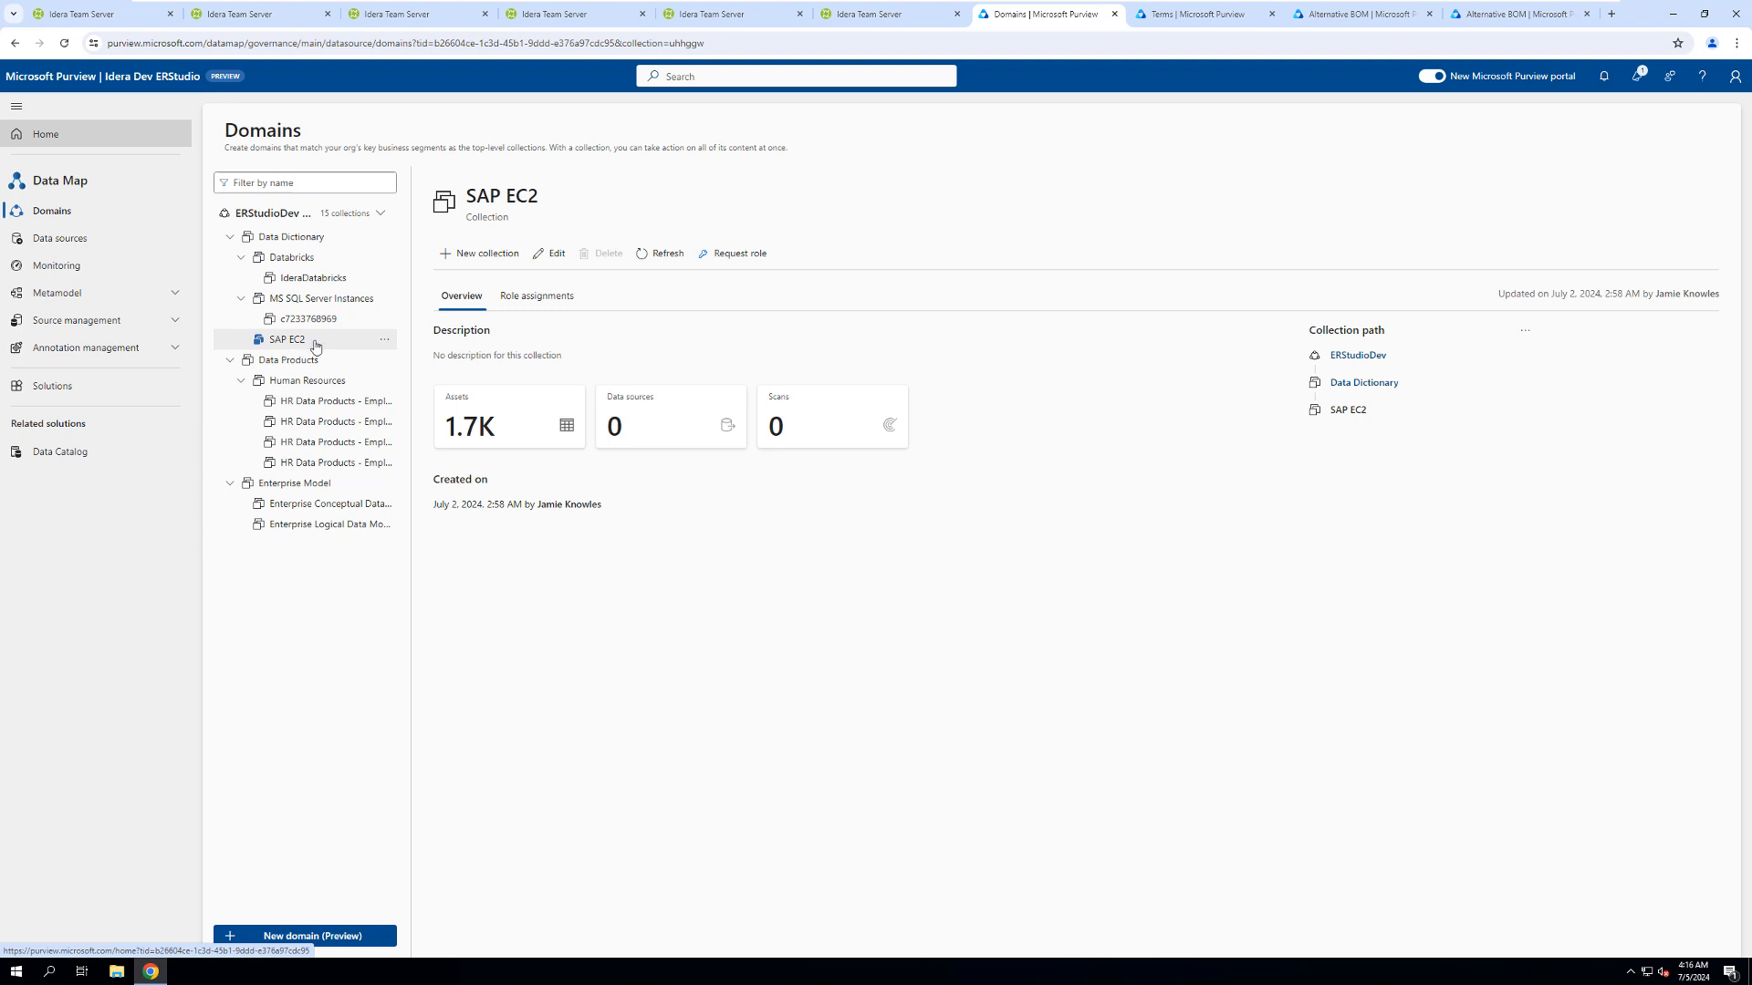
- Filter the SAP EC2 collection's business assets to the ERStudio Logical Data Model type and open SAP Material
click(507, 438)
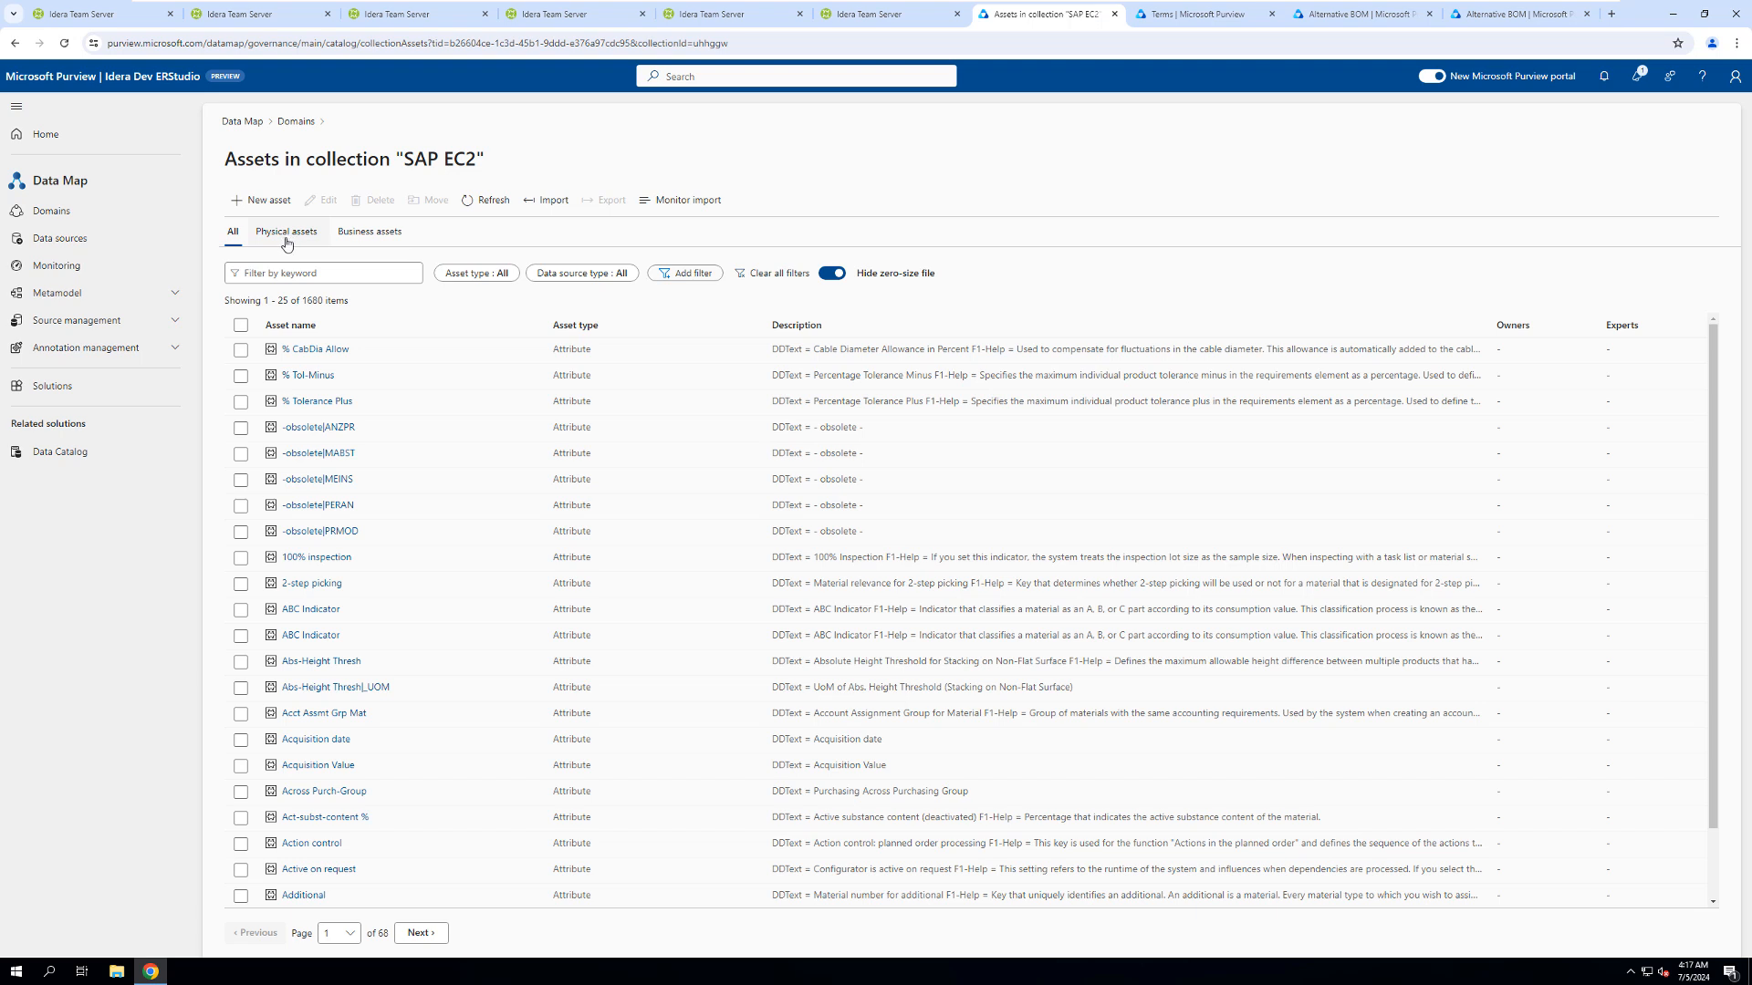
click(371, 236)
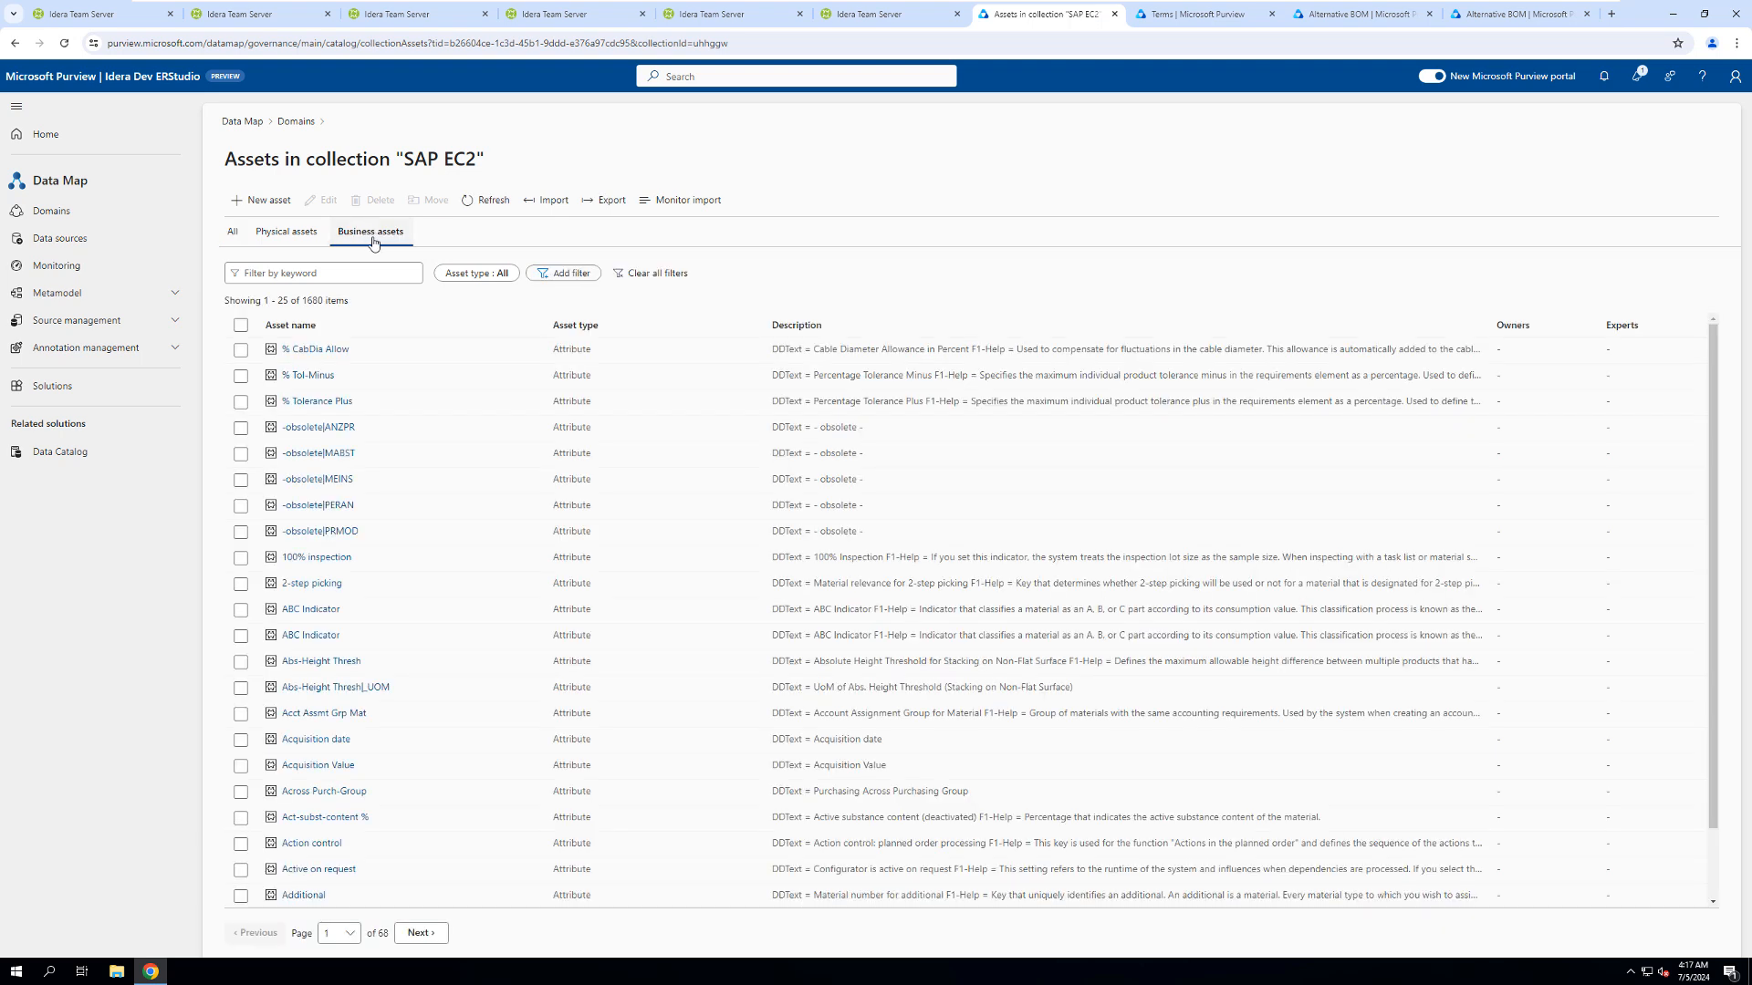
click(495, 275)
click(509, 462)
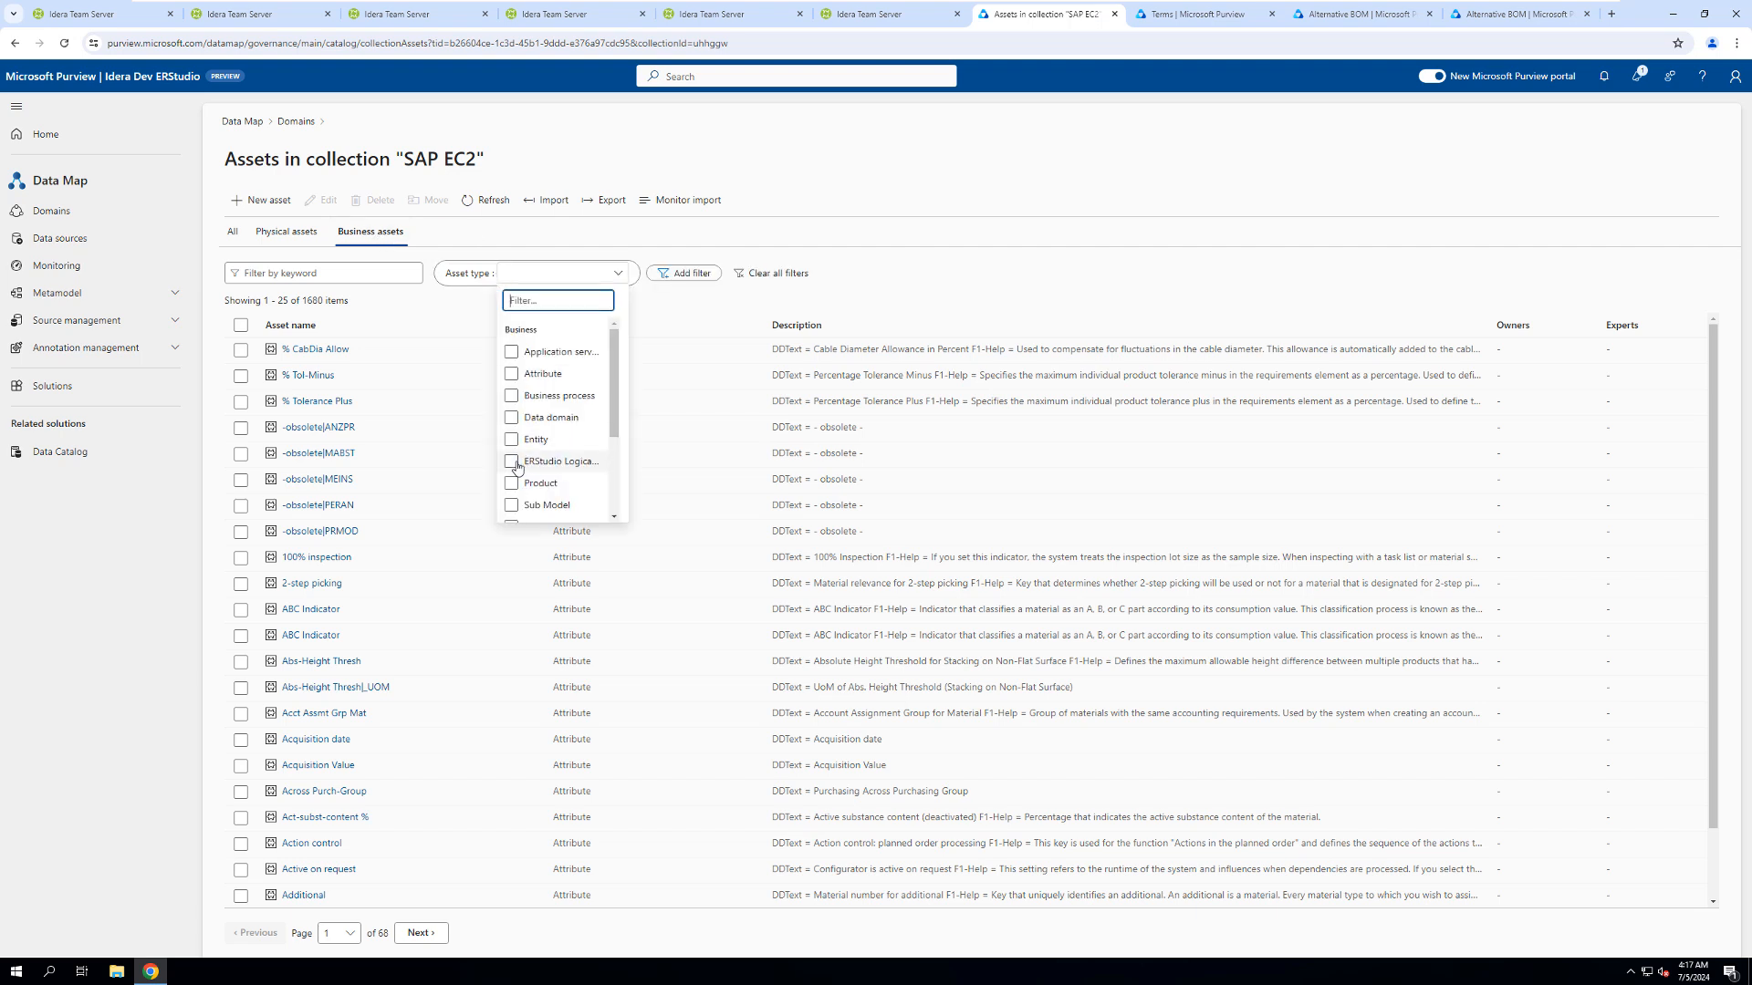
click(308, 349)
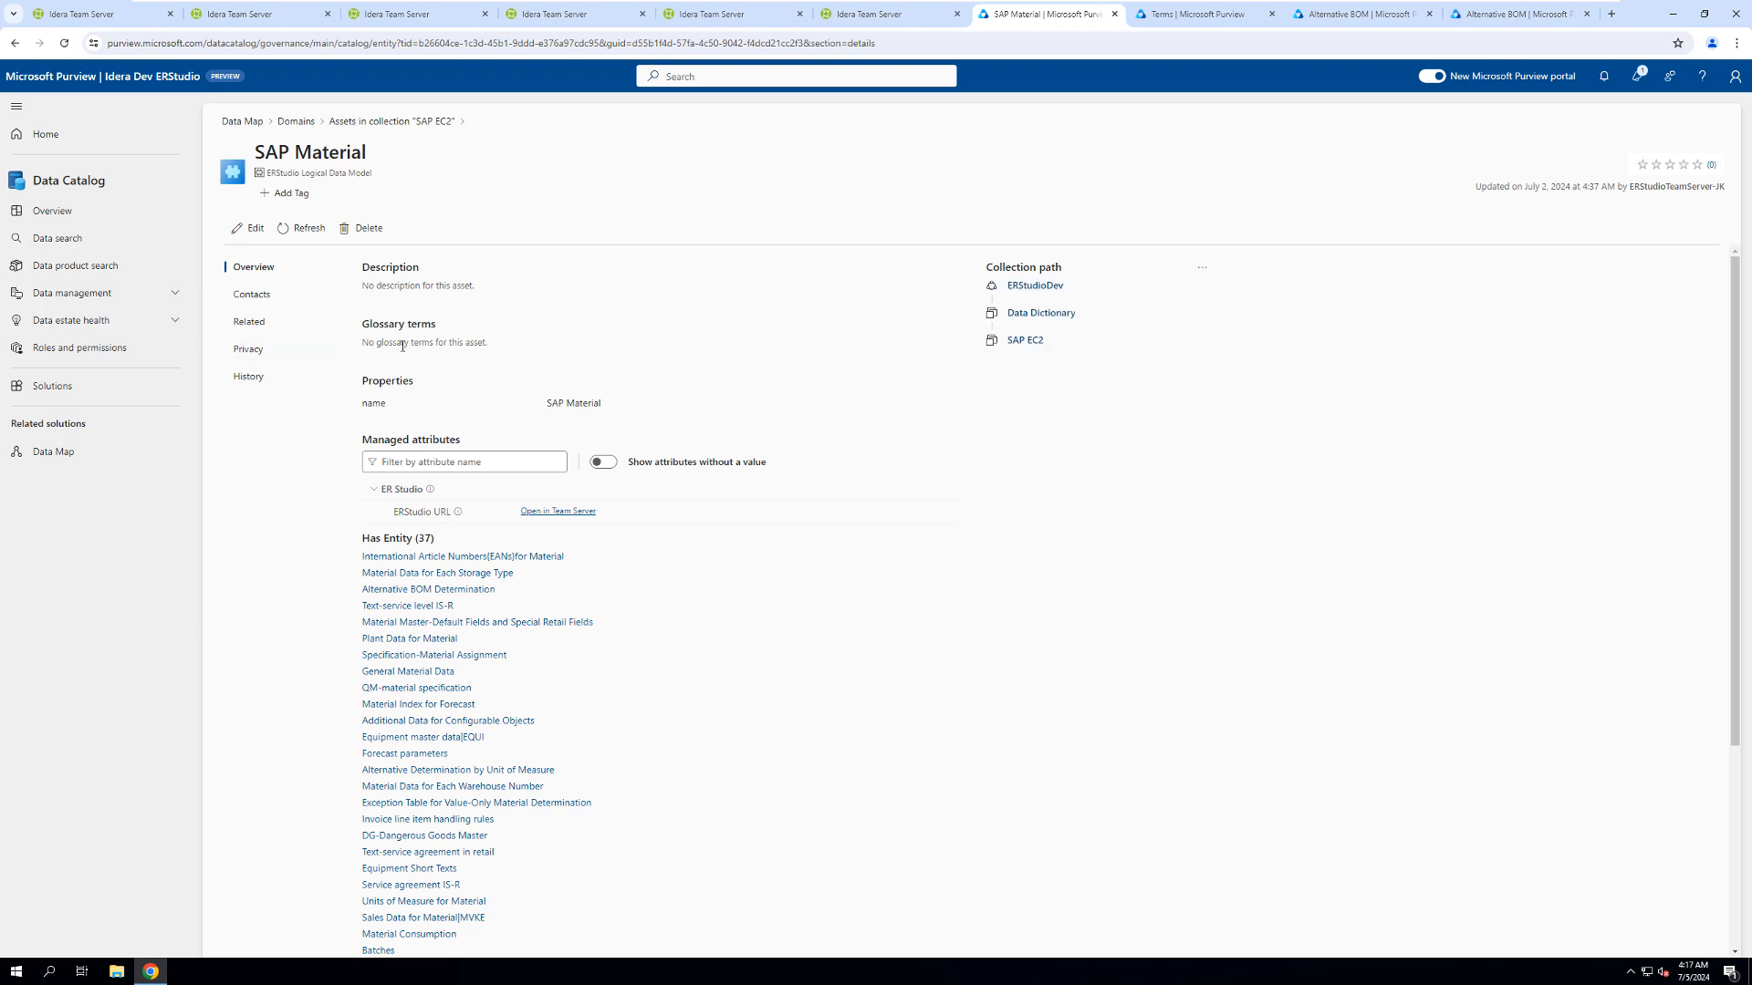
- Browse the SAP Material model's entity list and open its Material submodel
scroll(566, 643, down, 2)
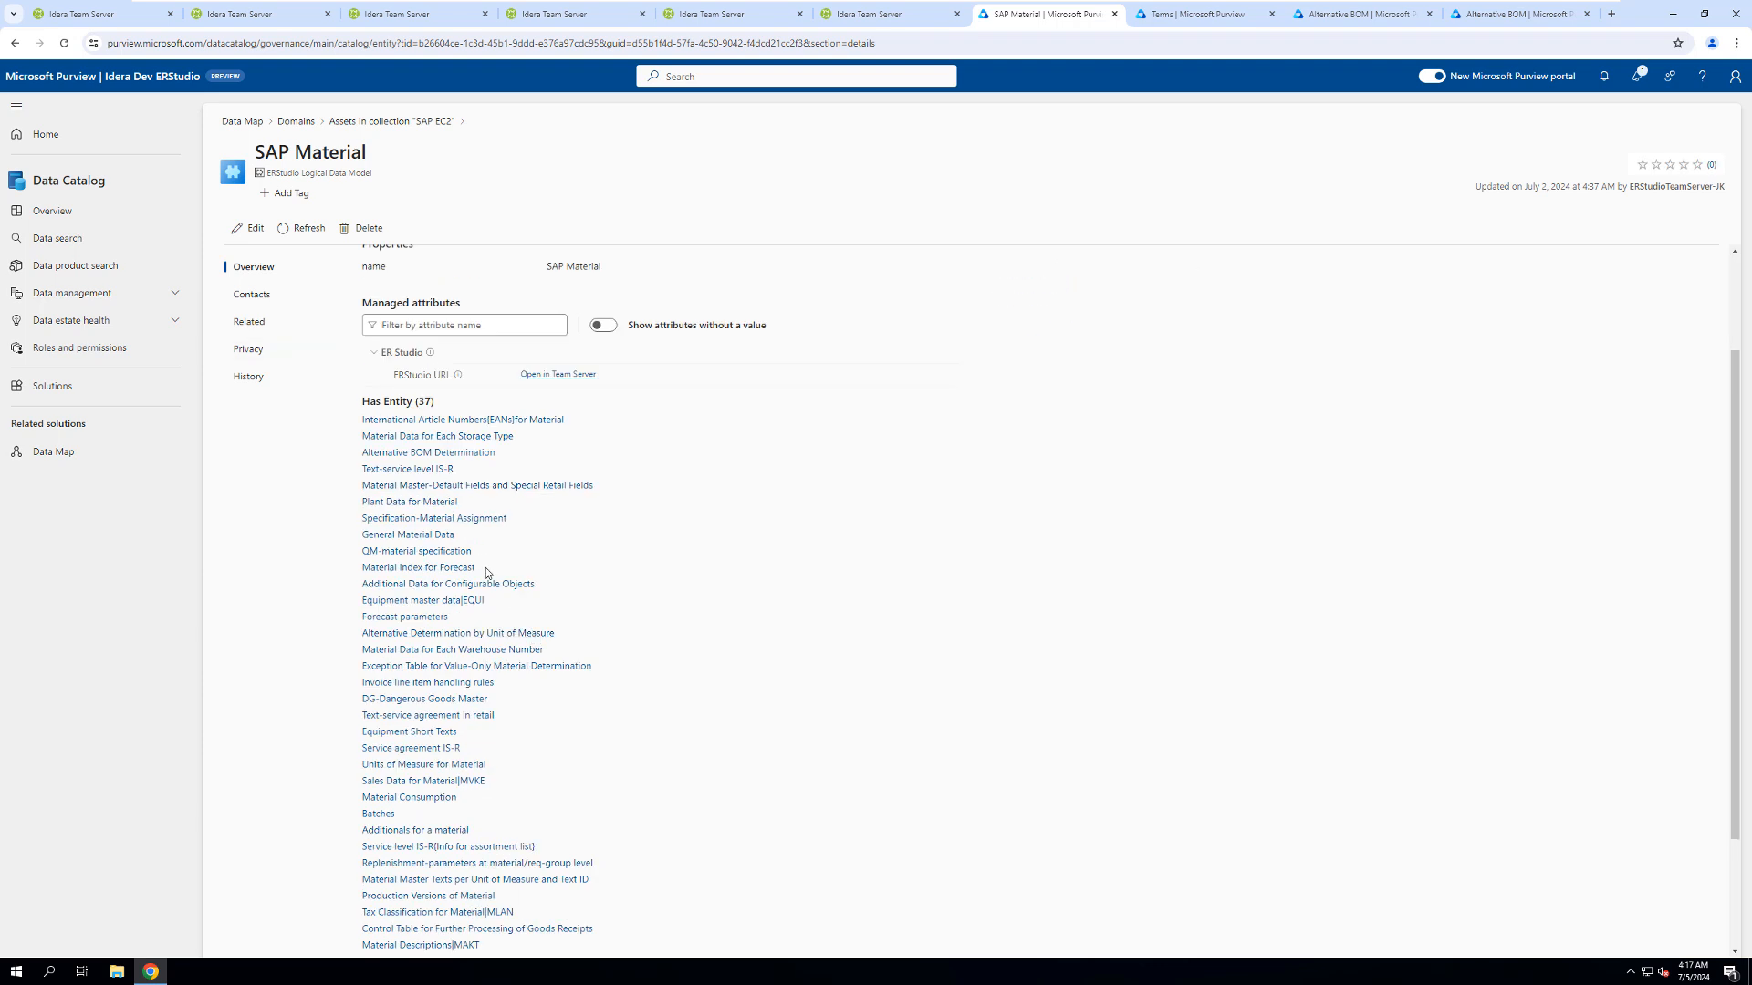
scroll(699, 726, down, 2)
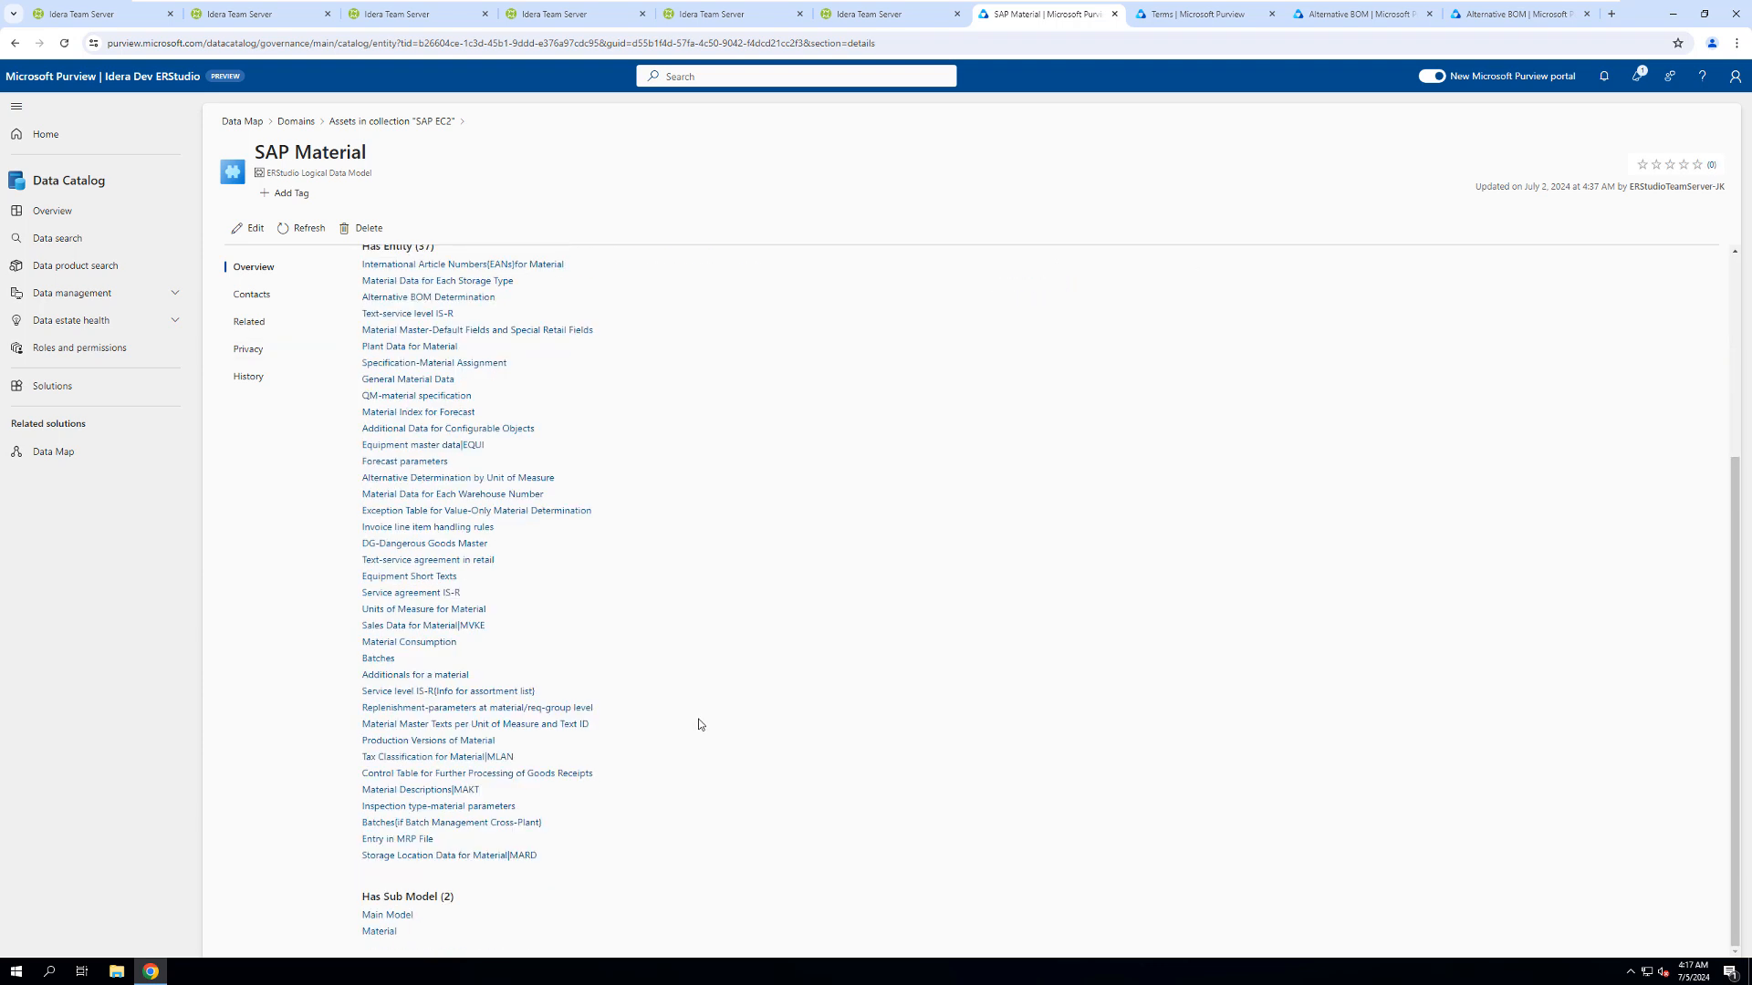
click(377, 932)
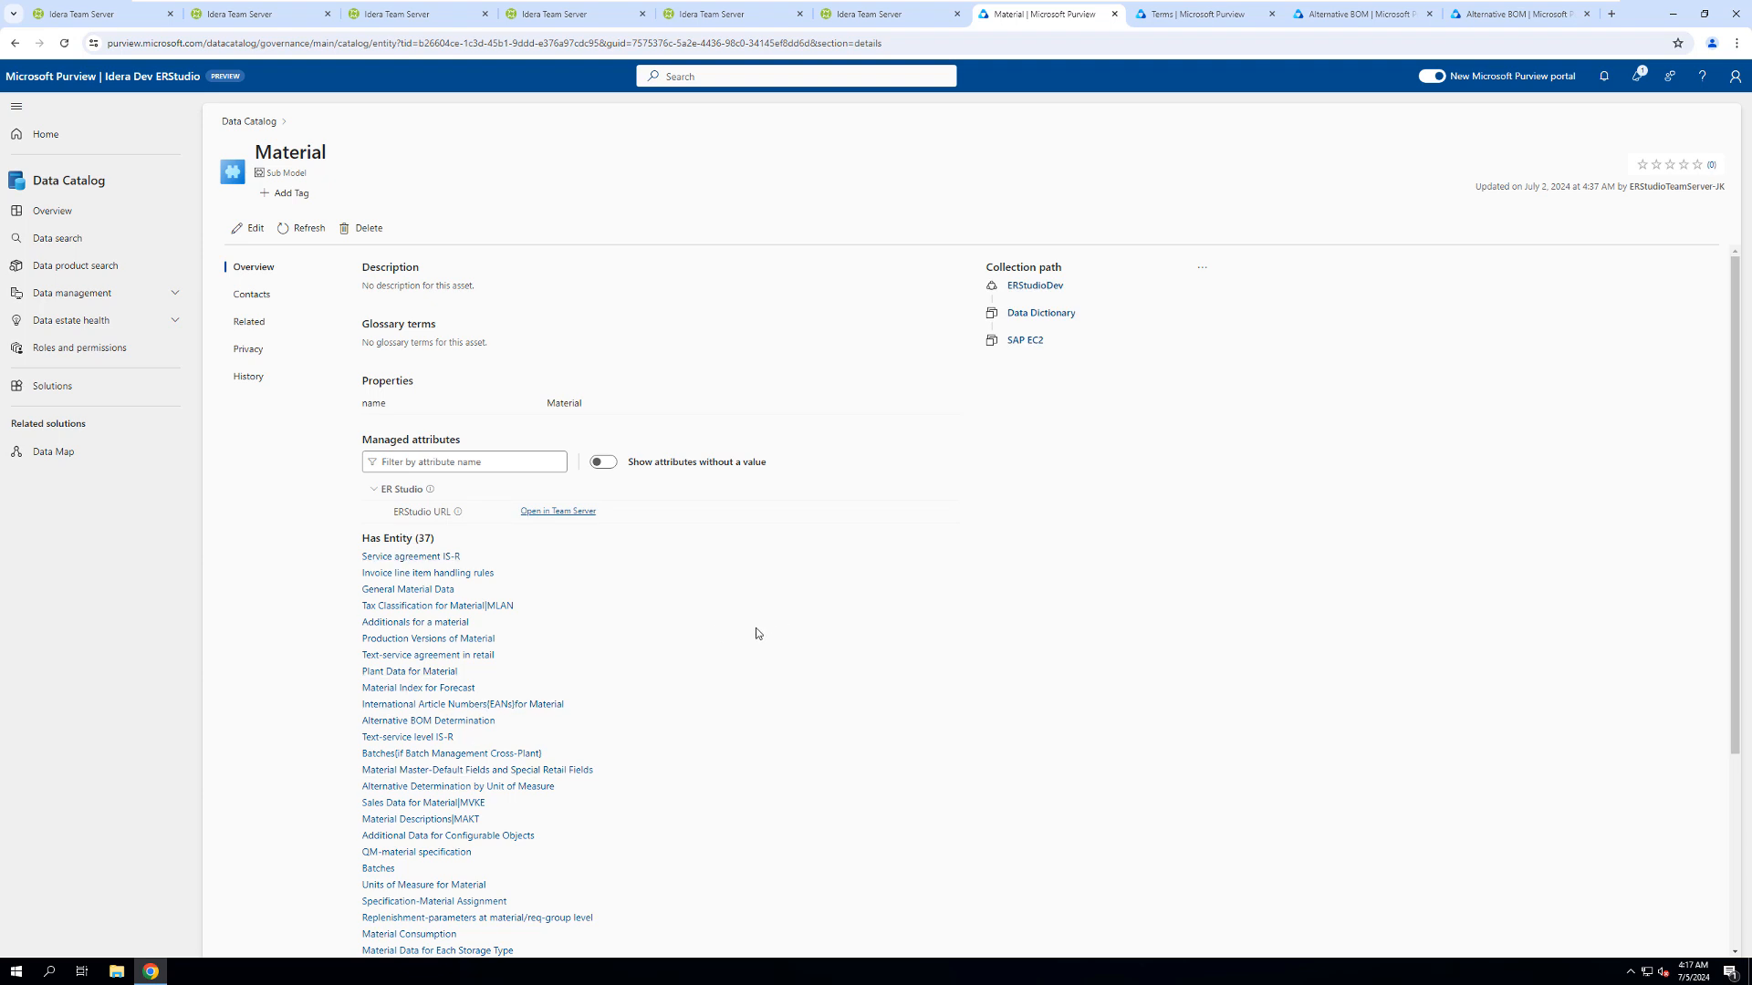
- Open the Production Versions of Material entity and review its managed attributes, attribute list and related entities
click(429, 639)
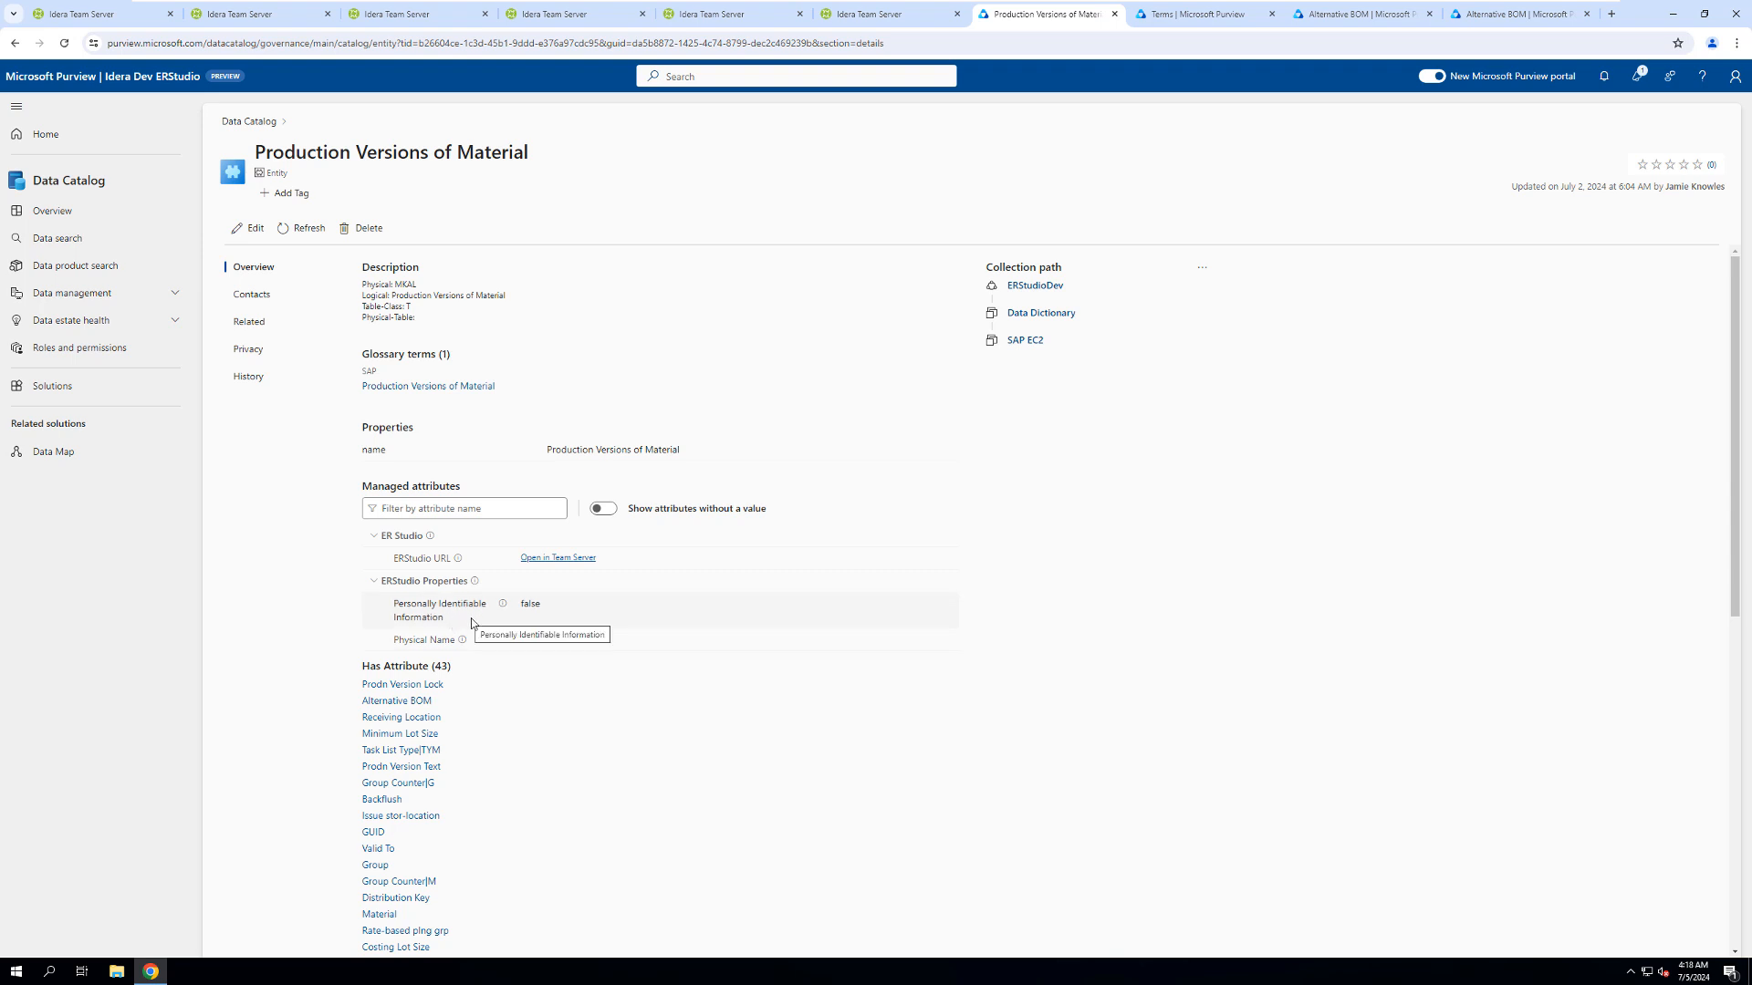
scroll(571, 822, down, 2)
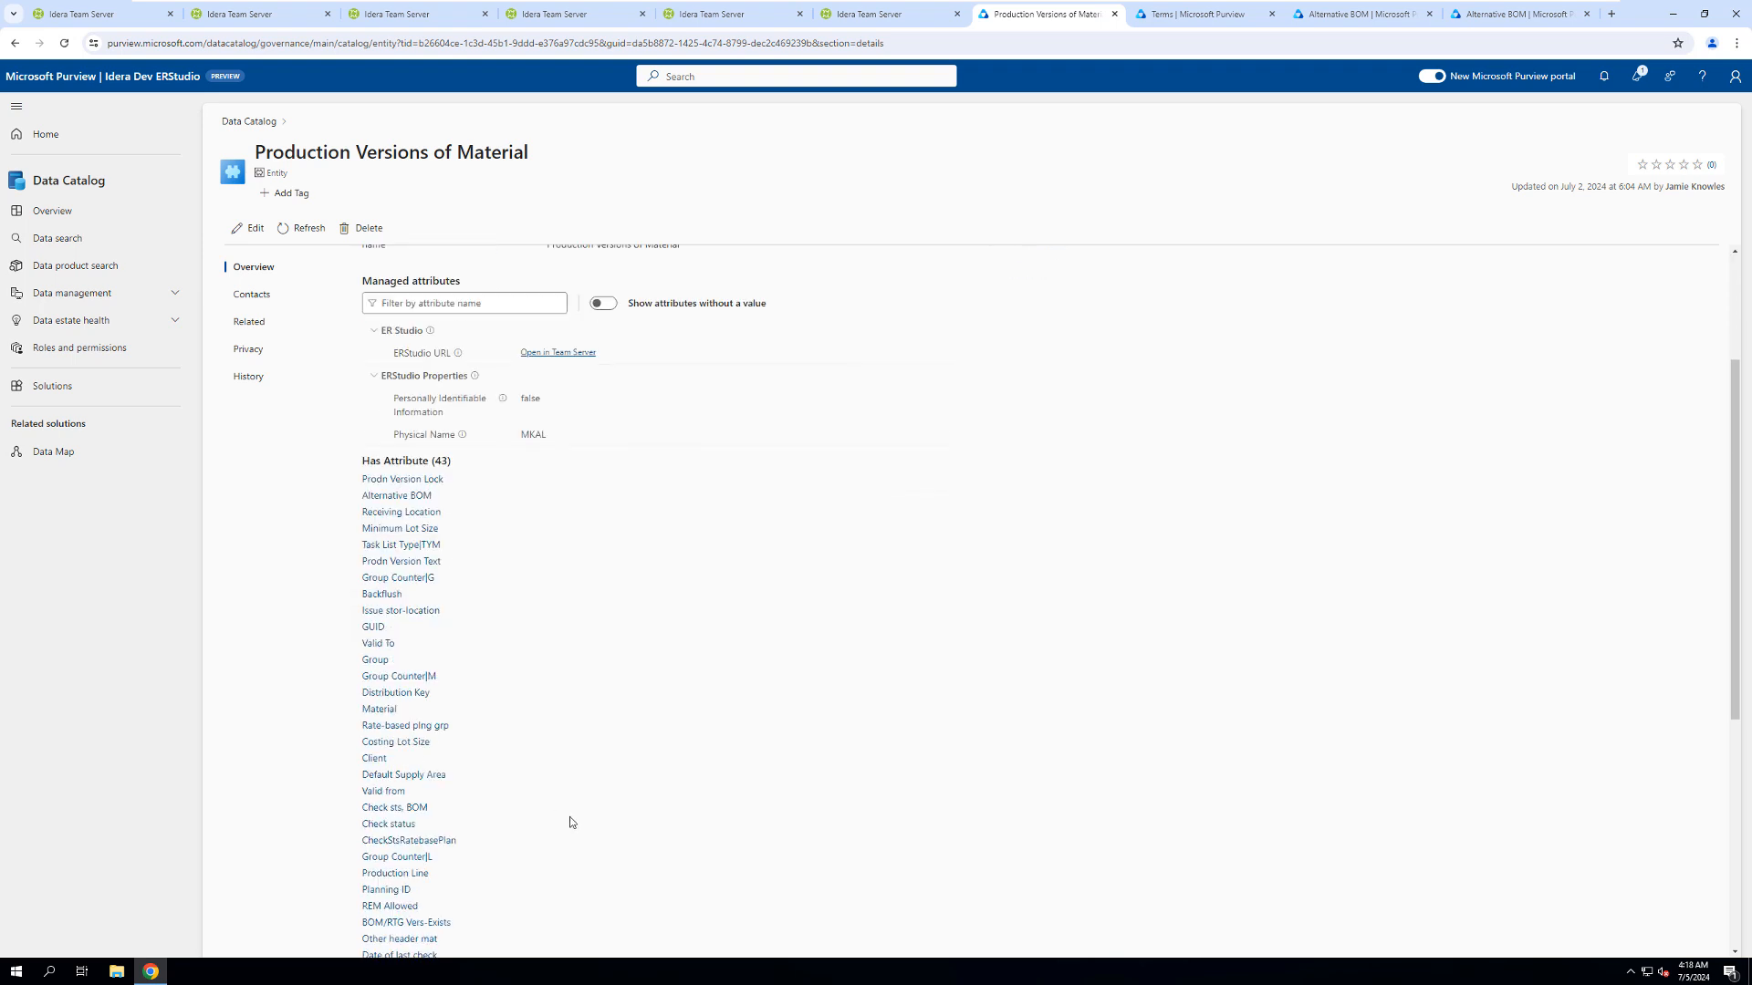
scroll(570, 822, down, 2)
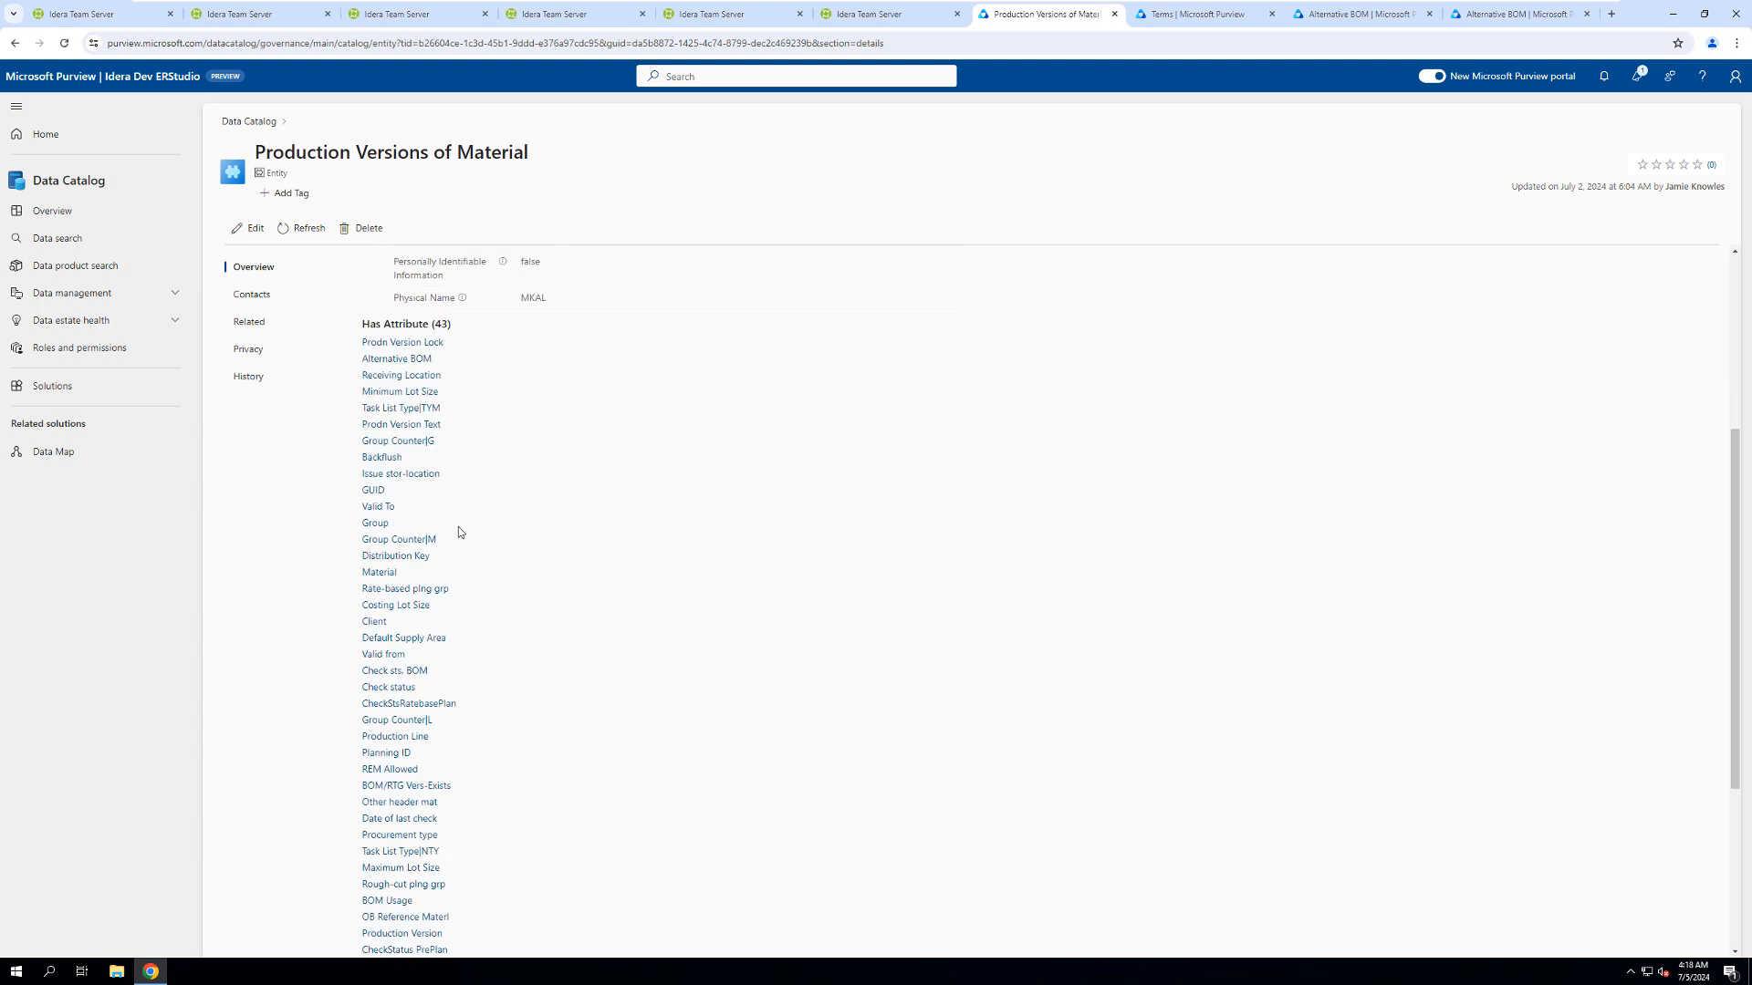
scroll(508, 801, down, 3)
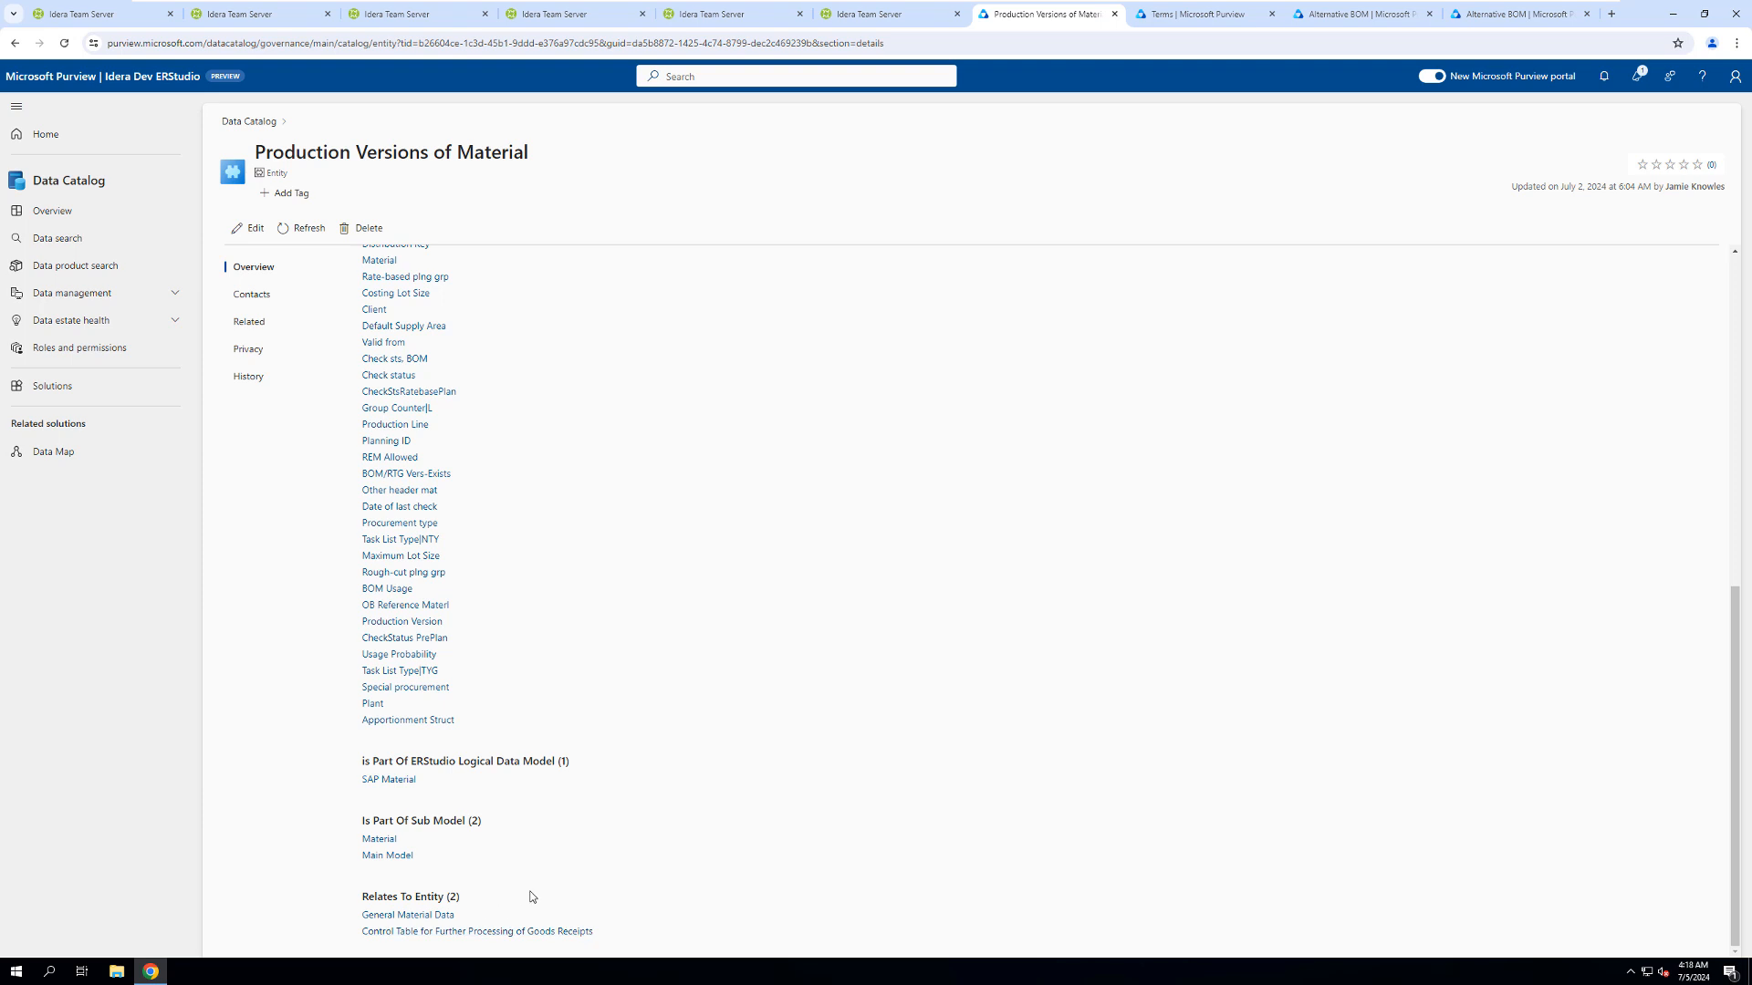
- Open the entity's Alternative BOM attribute and follow its Alternative BOM glossary term
scroll(566, 775, up, 10)
click(408, 391)
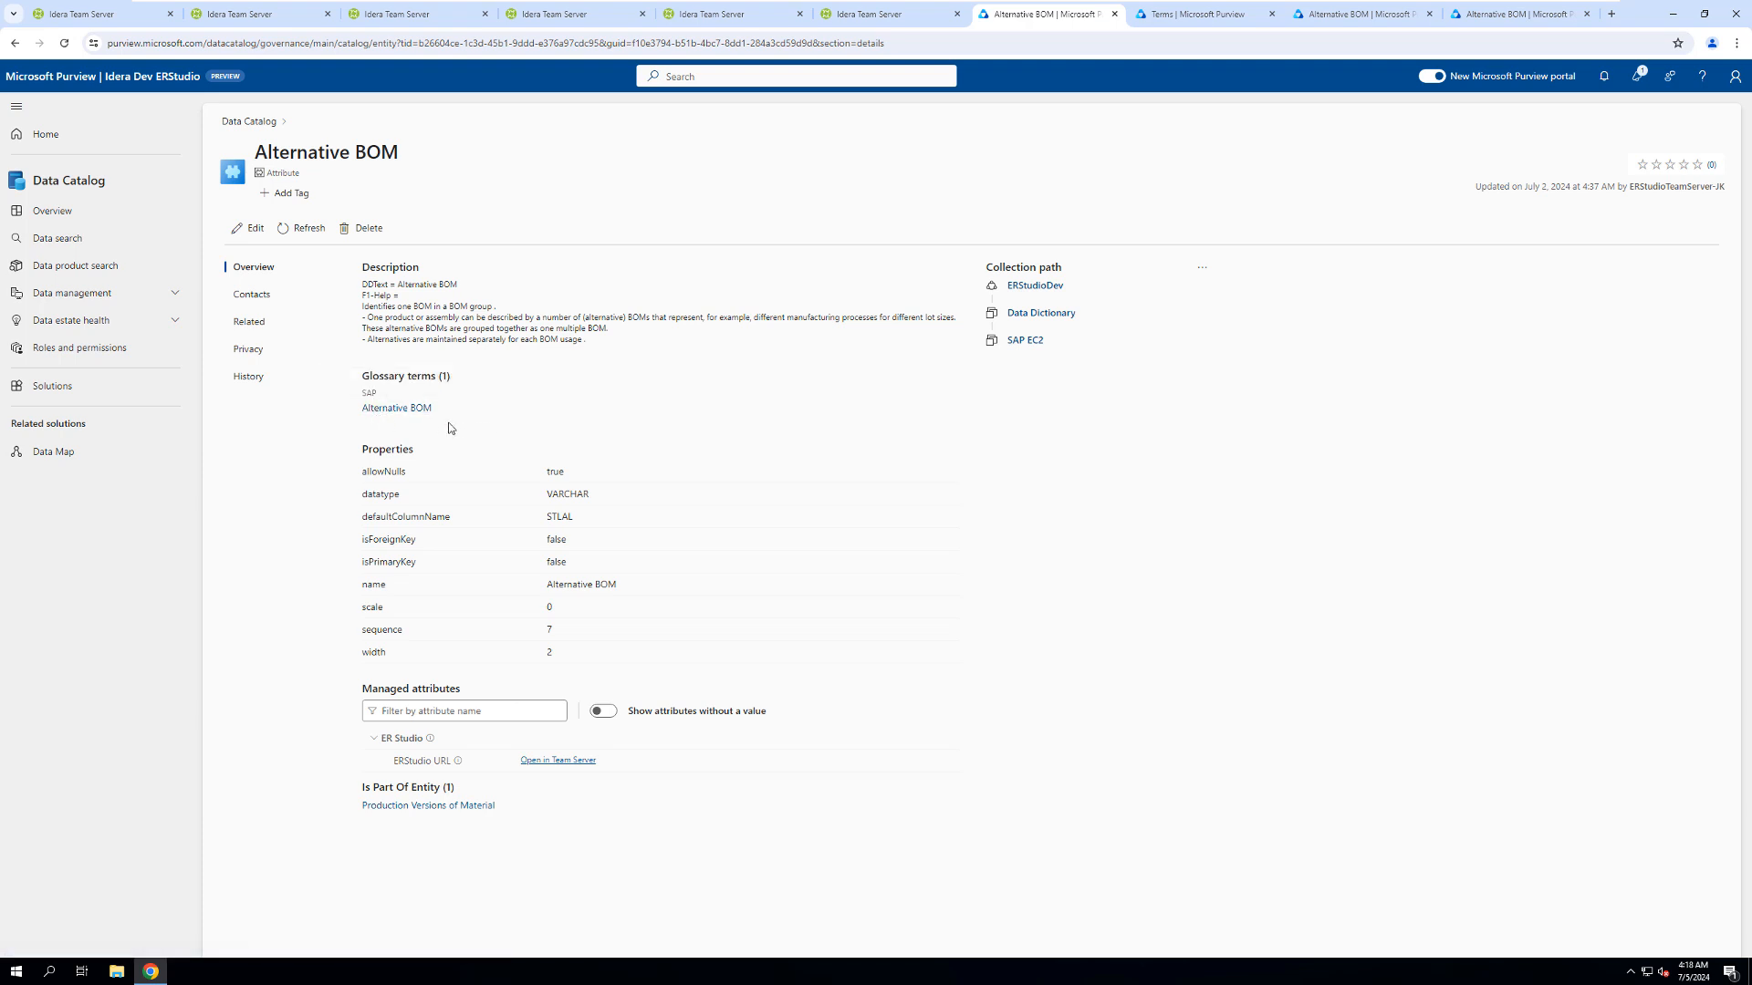
click(383, 411)
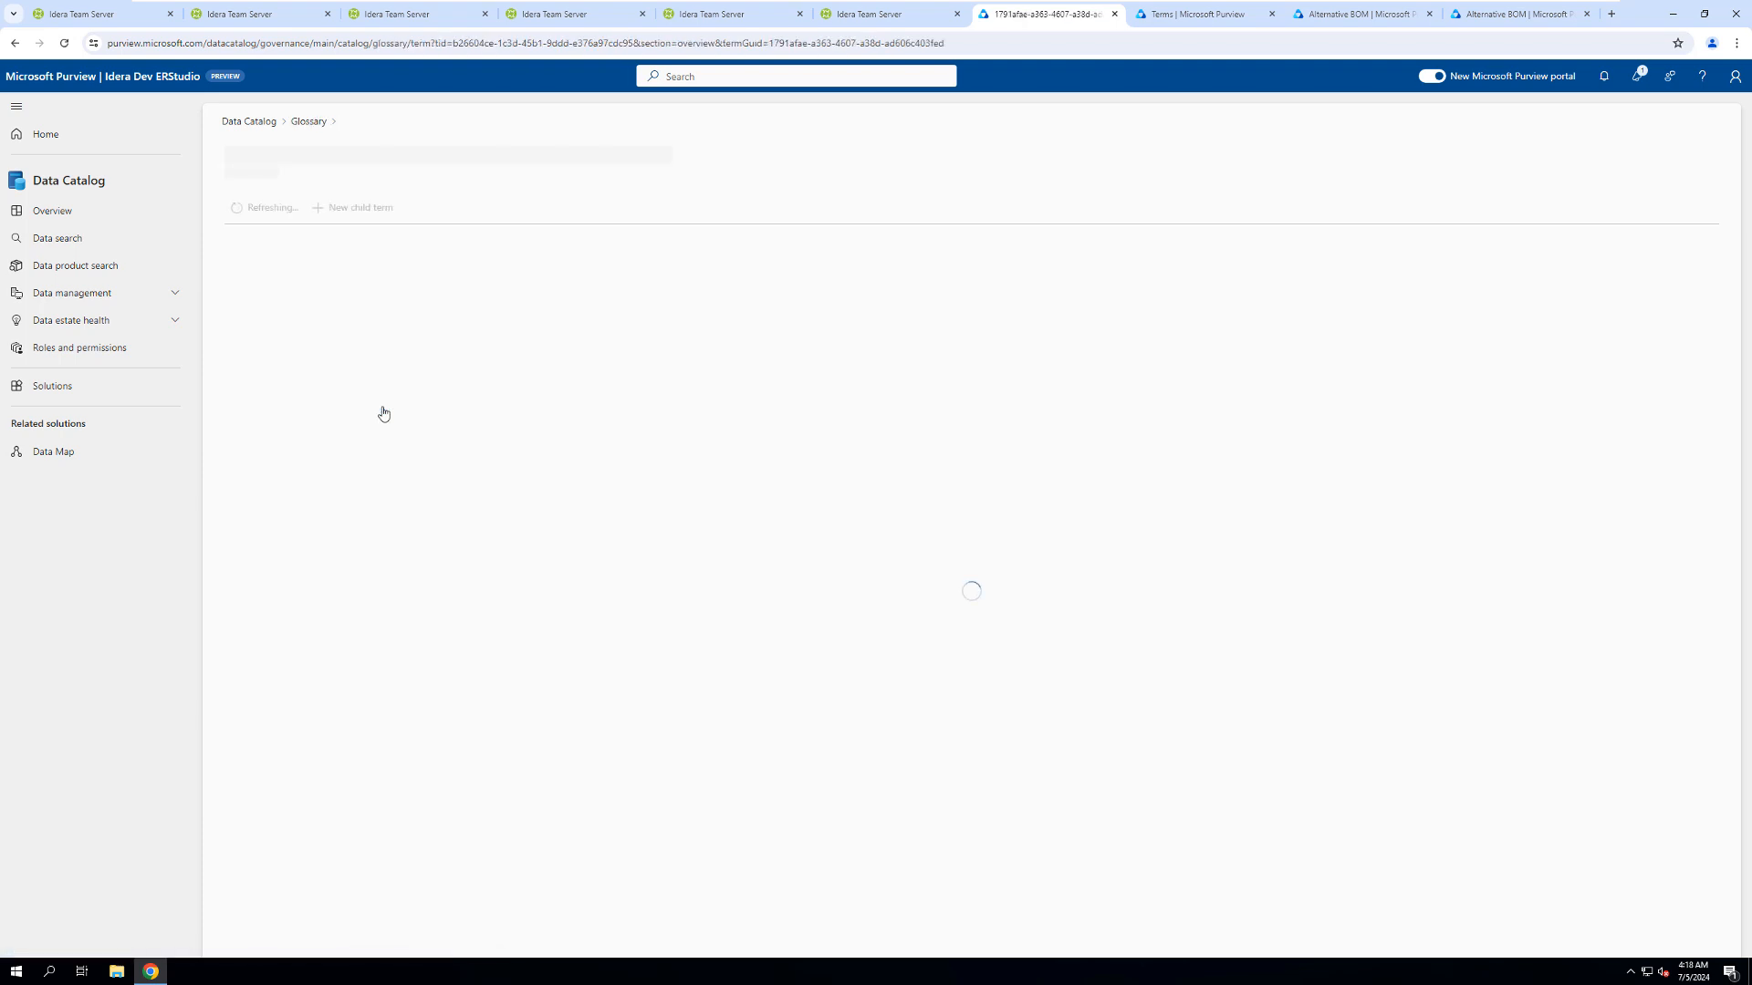